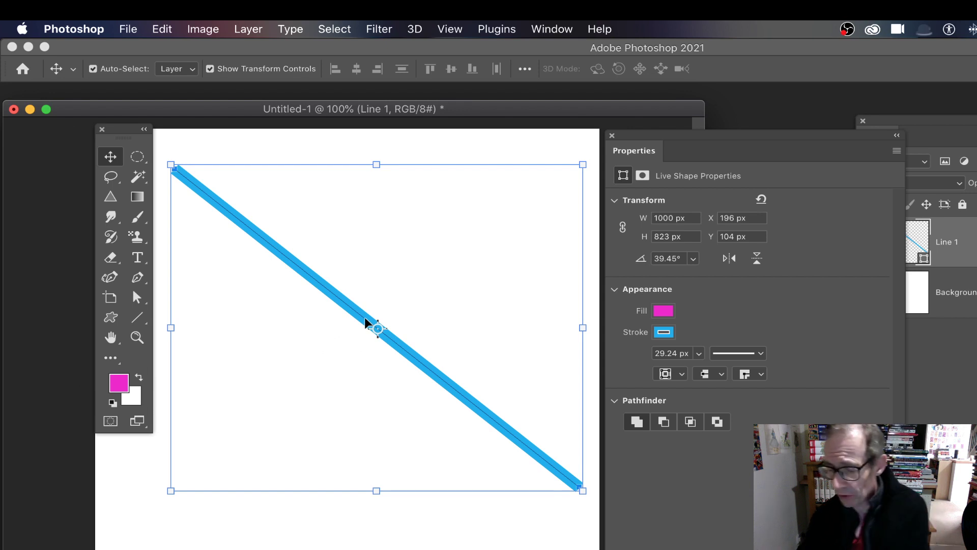
# Delete the blue diagonal Line 1 layer.
pyautogui.press('Delete')
# Choose the Line Tool from the shape flyout and keep its mode on Shape.
pyautogui.click(137, 316)
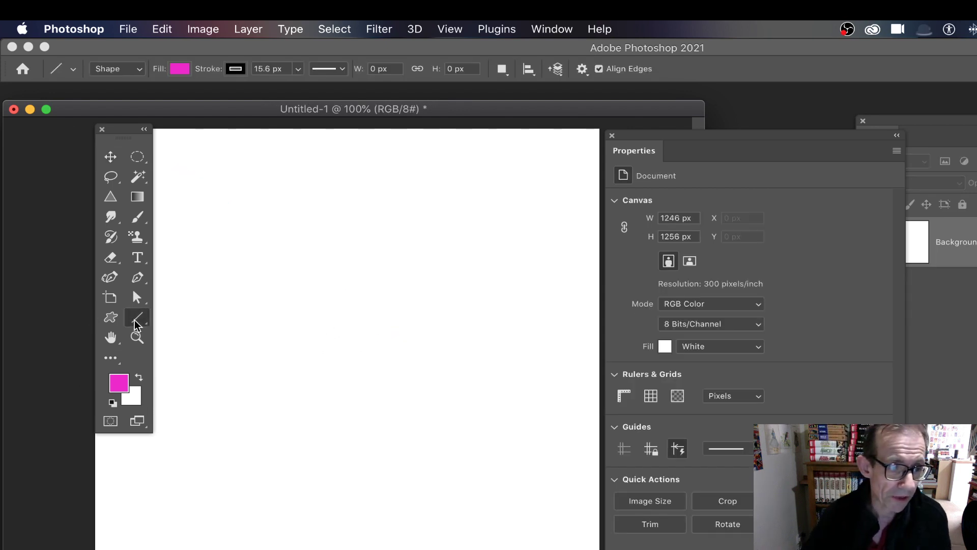
pyautogui.click(196, 377)
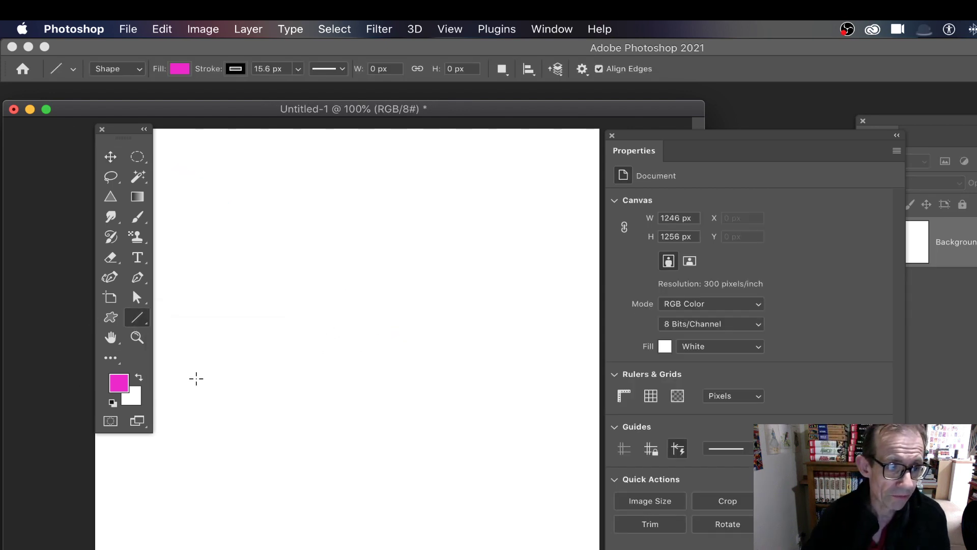
pyautogui.click(125, 69)
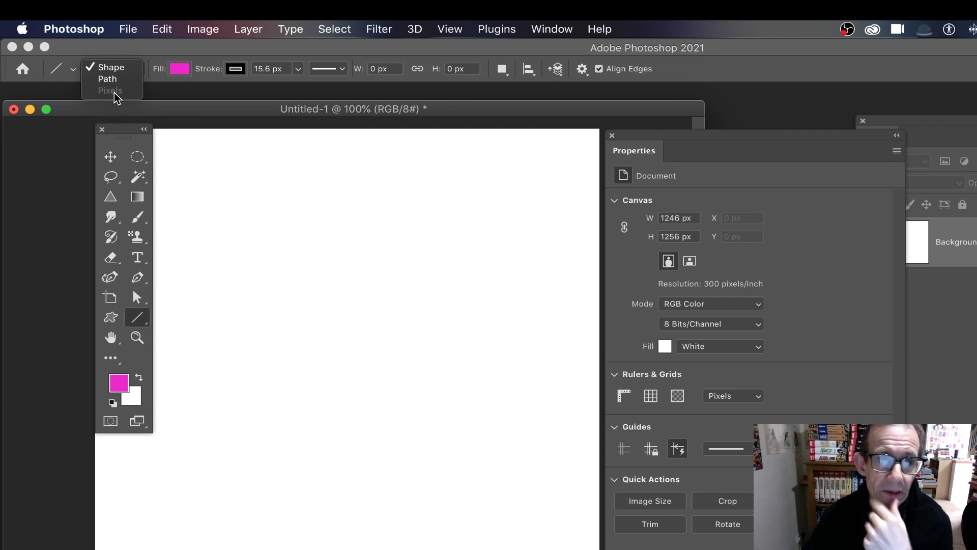
pyautogui.click(297, 53)
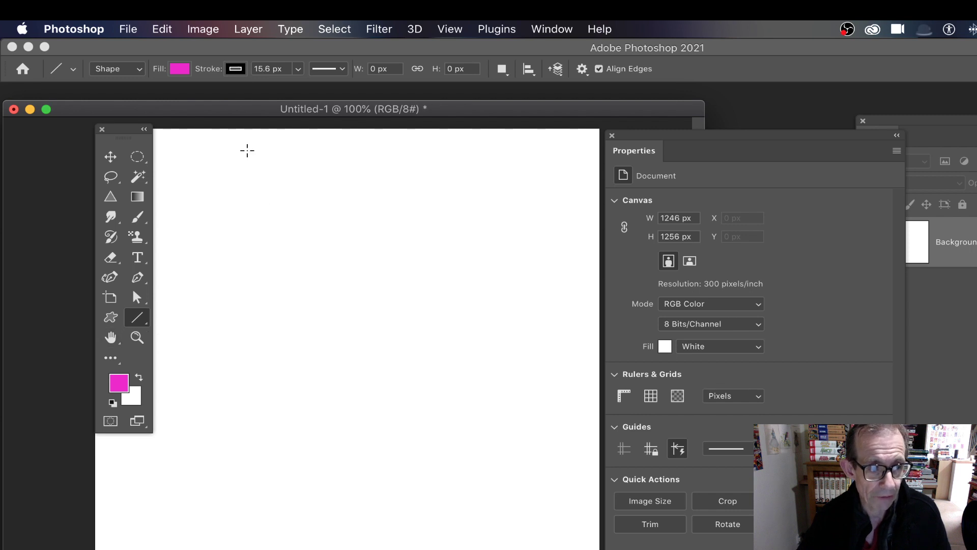
# Switch the Line tool to Path mode, drag a trial diagonal path, and accept the live-shape warning.
pyautogui.click(120, 70)
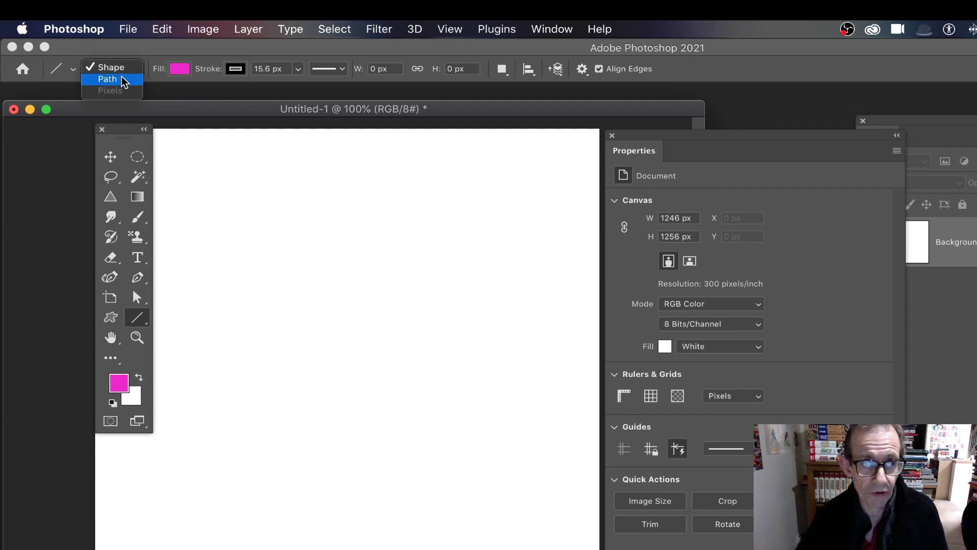
pyautogui.click(122, 80)
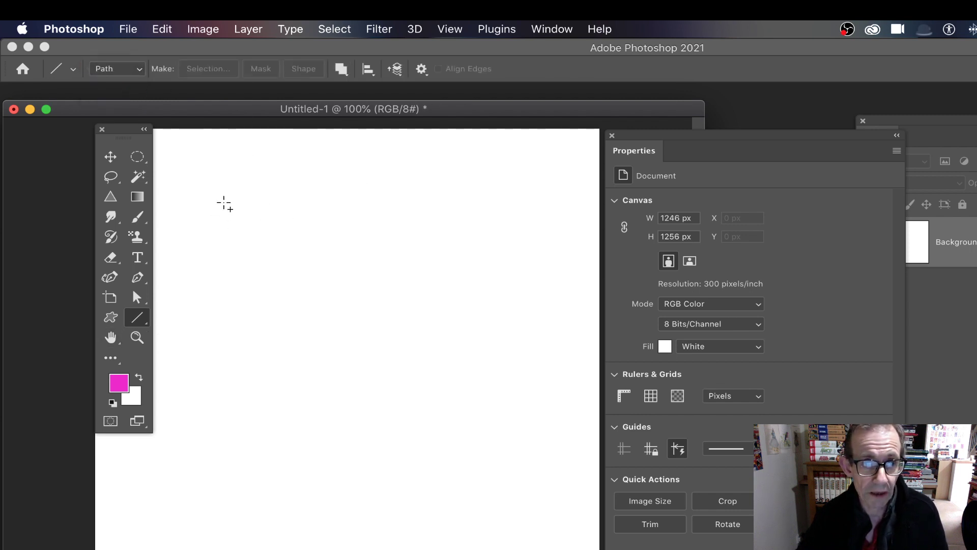
pyautogui.moveTo(217, 183); pyautogui.dragTo(446, 379)
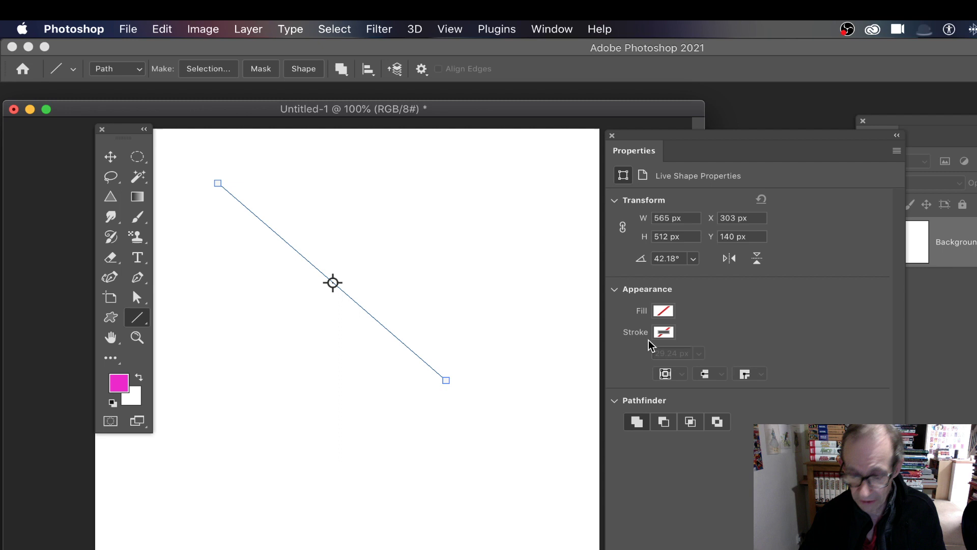
pyautogui.click(442, 246)
pyautogui.click(776, 271)
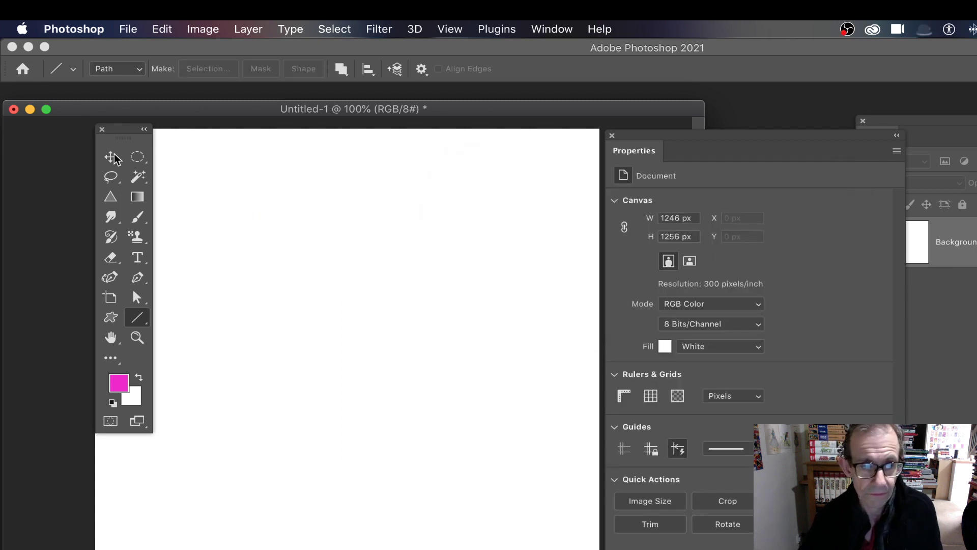
# Return to Shape mode and draw a diagonal line from upper left toward lower centre.
pyautogui.click(119, 68)
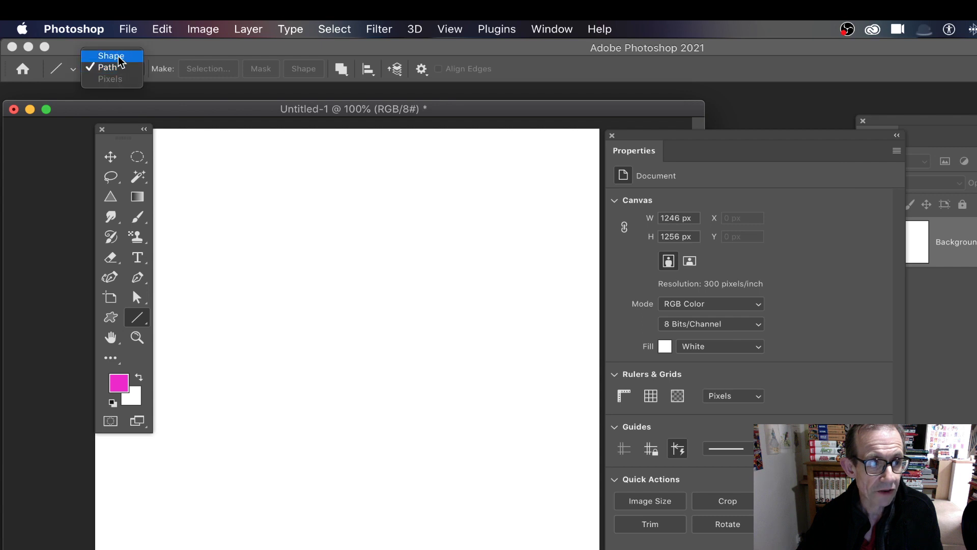
pyautogui.click(115, 55)
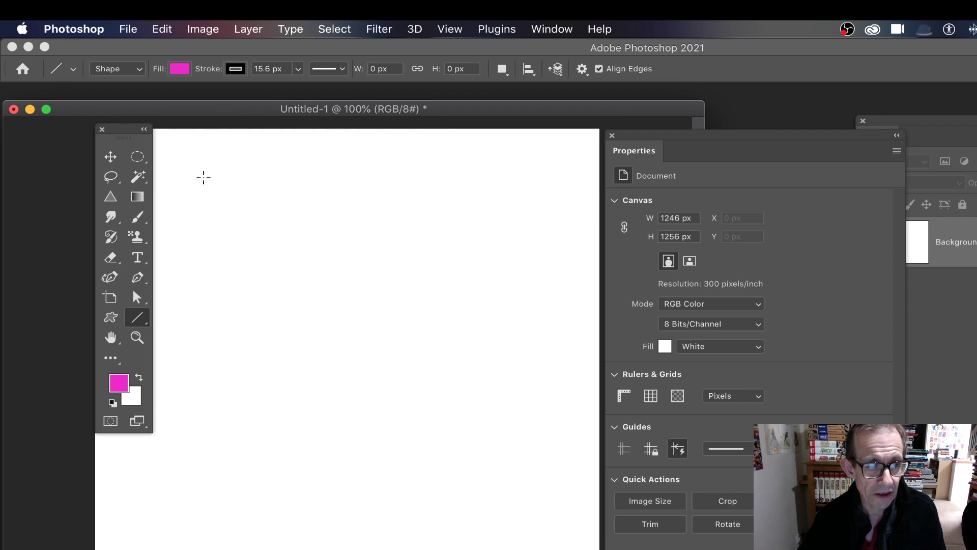
pyautogui.moveTo(203, 178); pyautogui.dragTo(532, 445)
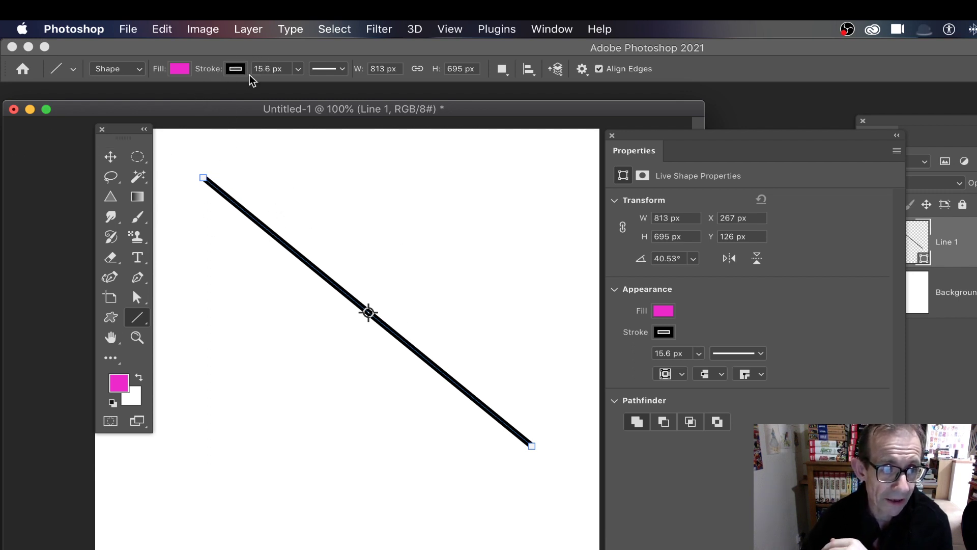
# Thicken the stroke to 53.8 px and try width 1081–1107 px and height 835 px.
pyautogui.click(298, 69)
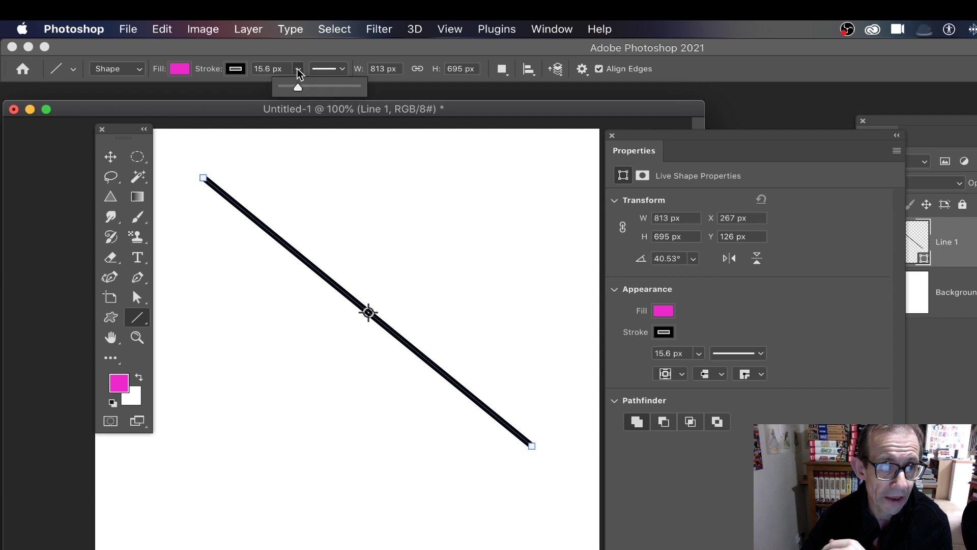
pyautogui.moveTo(301, 87)
pyautogui.mouseDown()
pyautogui.moveTo(325, 86)
pyautogui.moveTo(309, 87)
pyautogui.mouseUp()
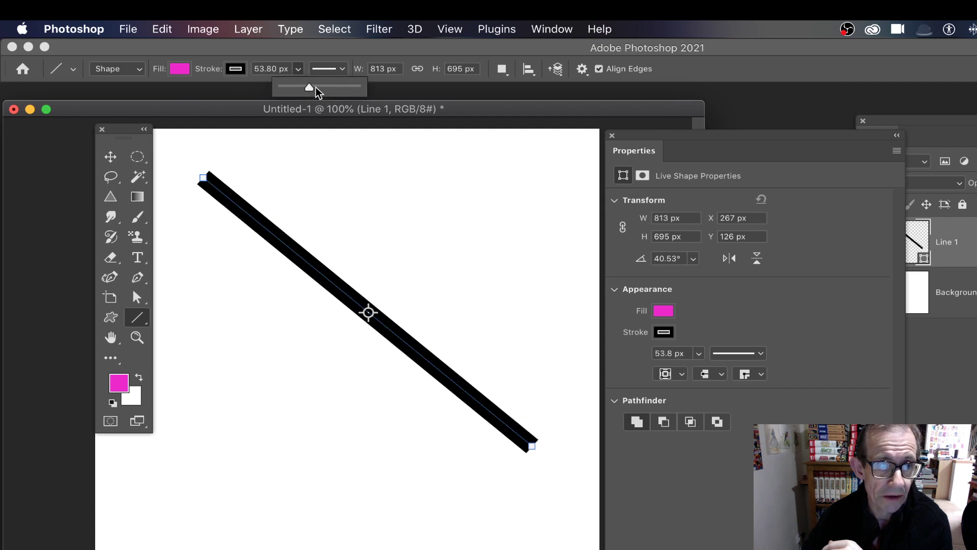
pyautogui.click(384, 68)
pyautogui.write('1081')
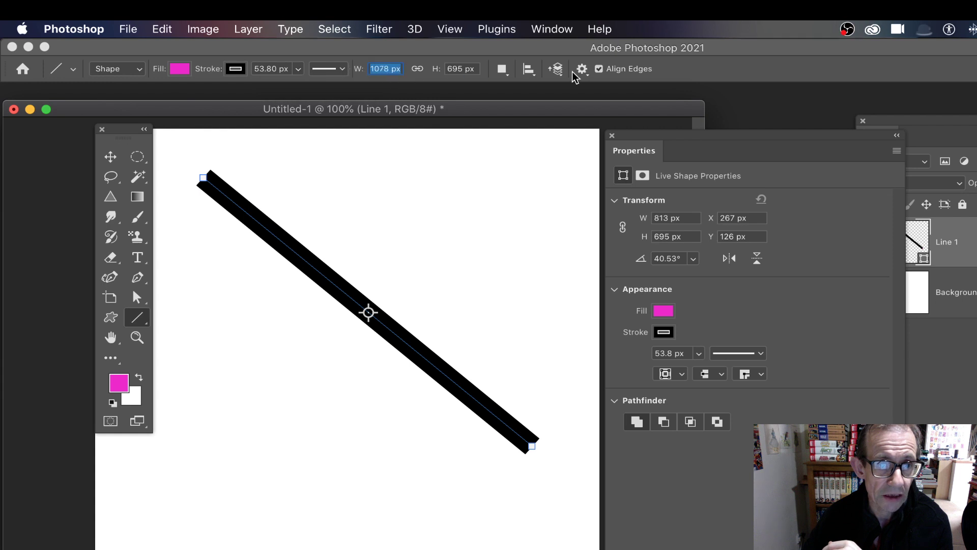
pyautogui.press('Return')
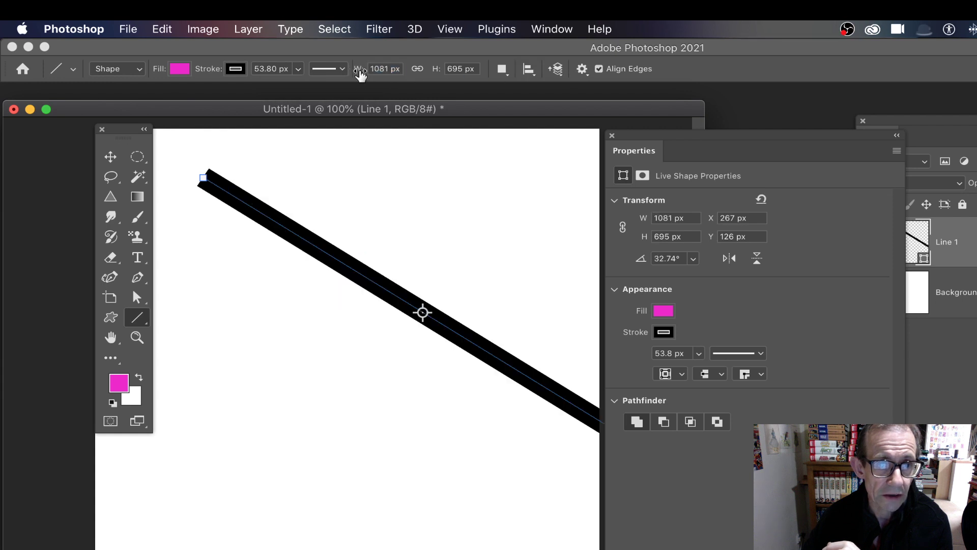
pyautogui.moveTo(359, 71); pyautogui.dragTo(432, 71)
pyautogui.click(461, 69)
pyautogui.write('835')
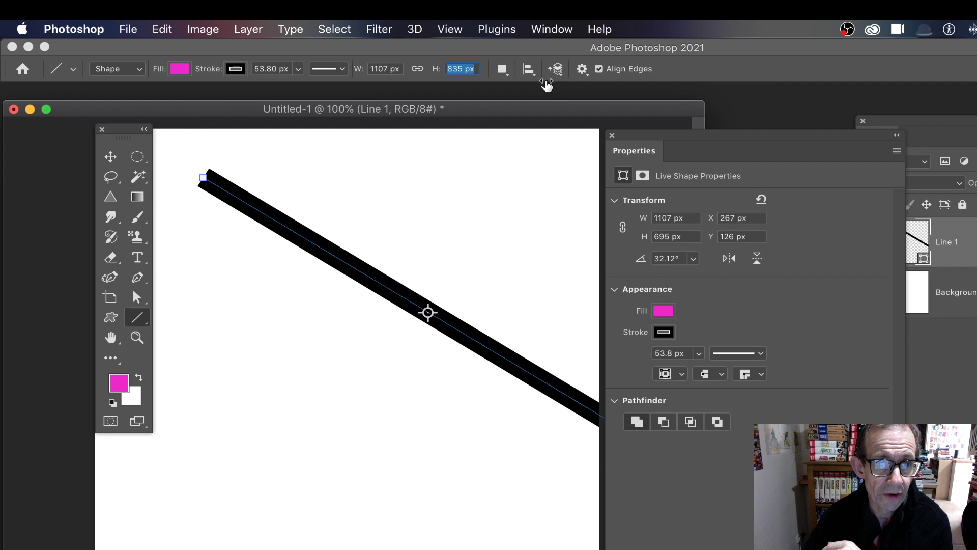
pyautogui.press('Return')
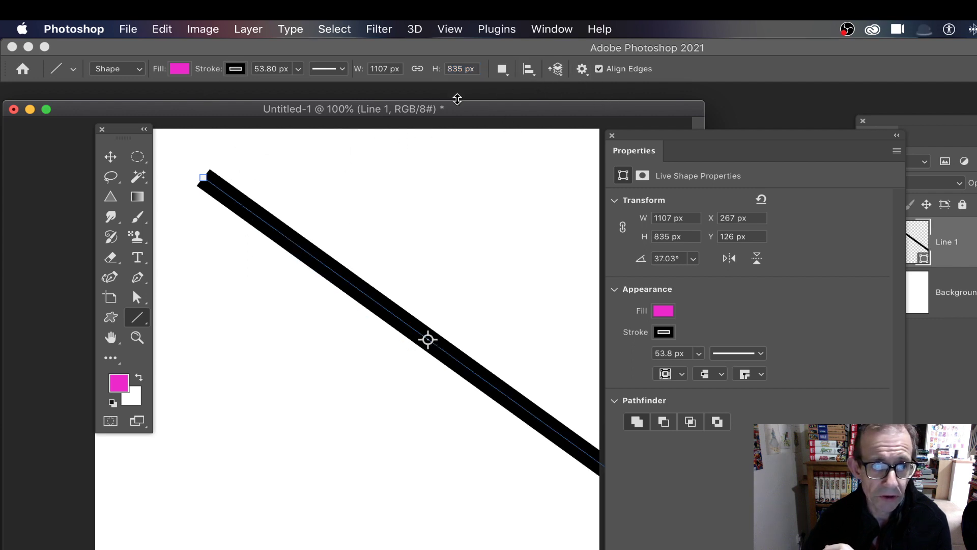
# Try a 40 px height and 20 px width, then set both W and H to 1000 px.
pyautogui.click(466, 69)
pyautogui.doubleClick(466, 69)
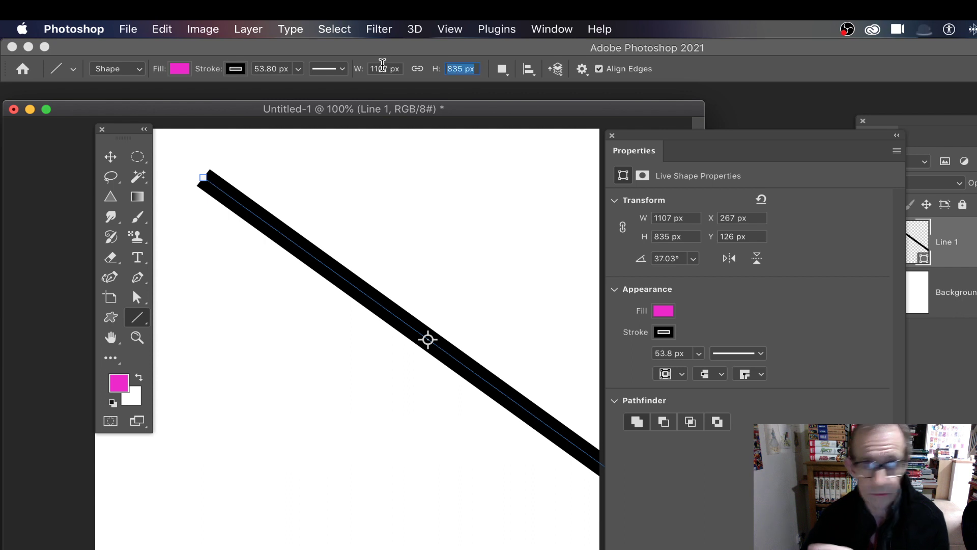
pyautogui.write('40')
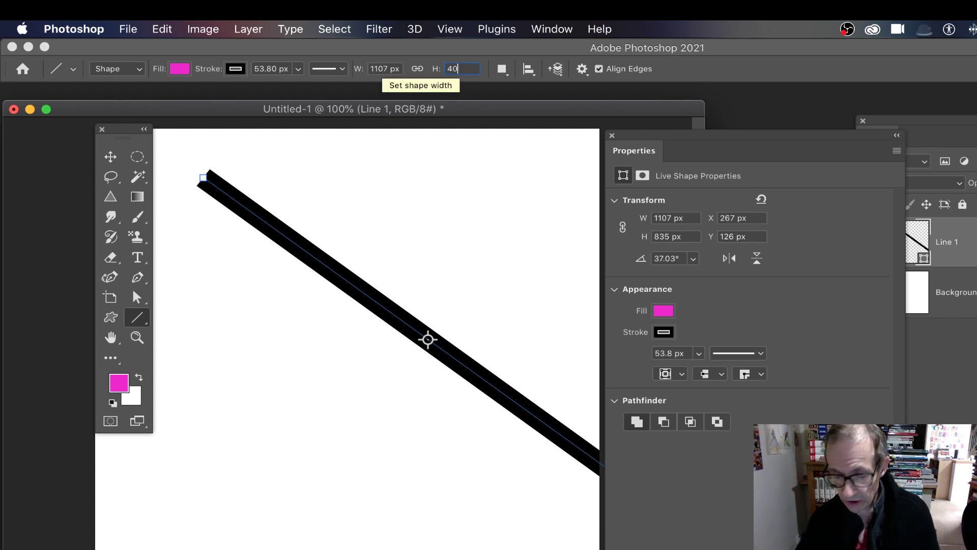
pyautogui.press('Tab')
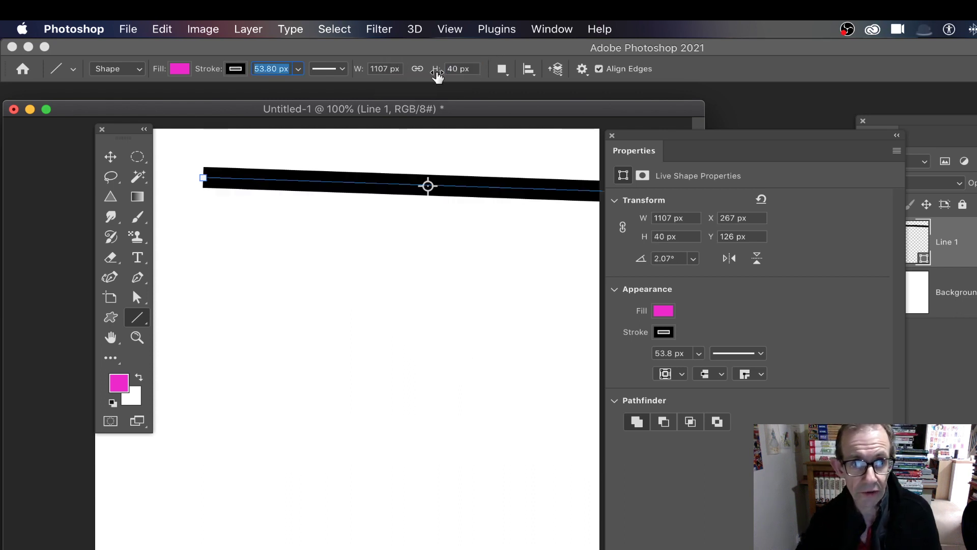
pyautogui.press('Tab')
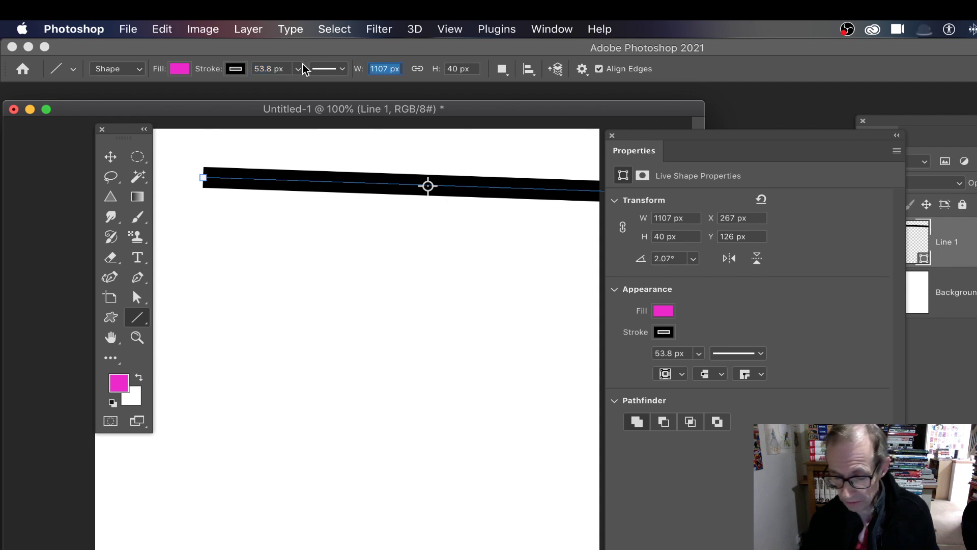
pyautogui.write('20')
pyautogui.press('Tab')
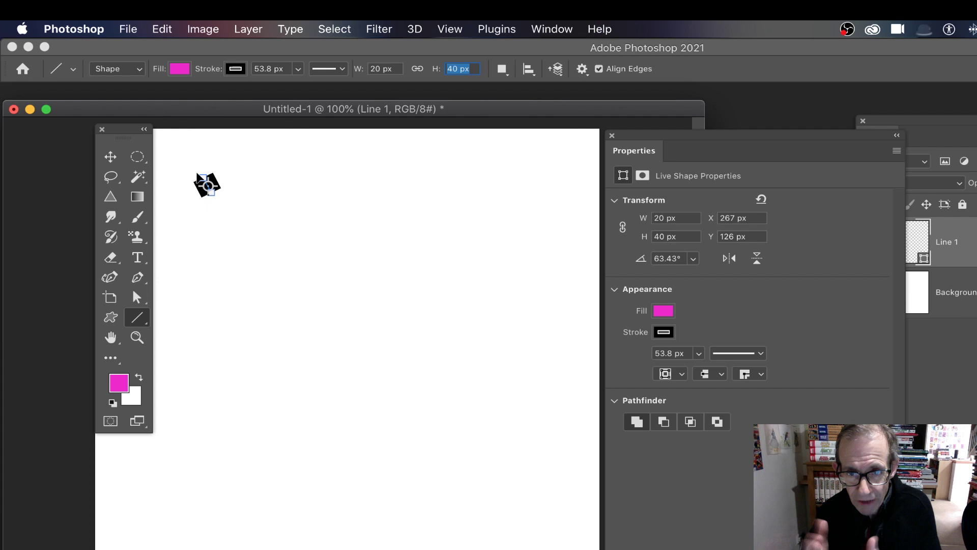
pyautogui.click(385, 69)
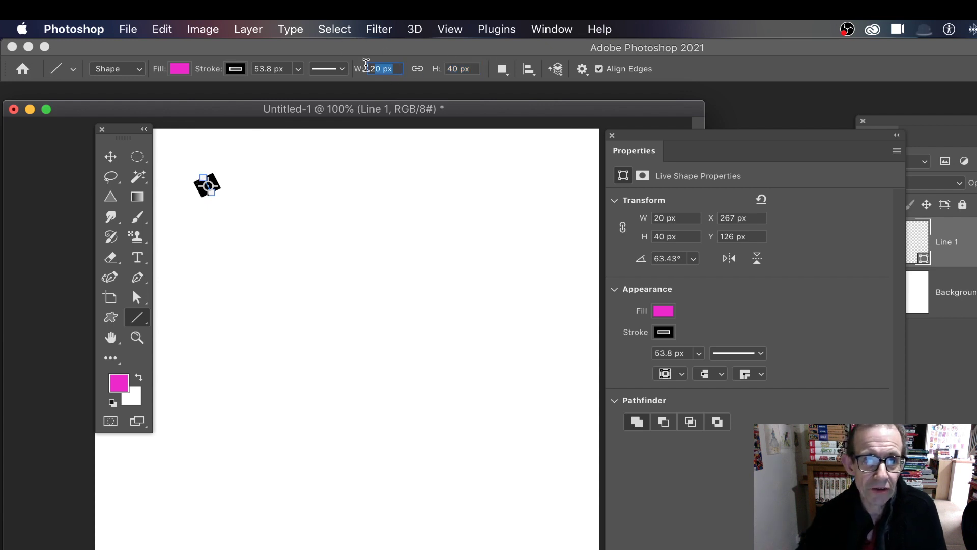
pyautogui.write('1000')
pyautogui.press('Tab')
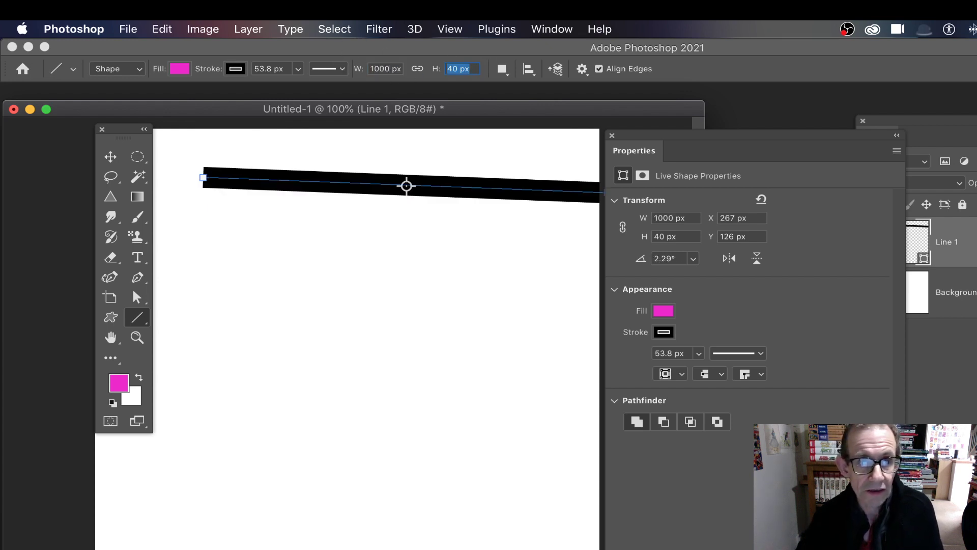
pyautogui.write('1000')
pyautogui.press('Tab')
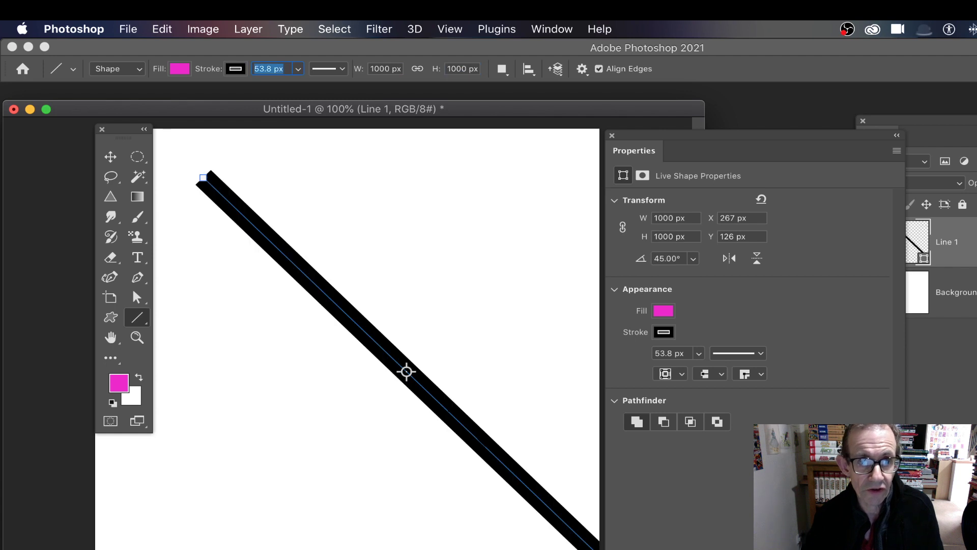
# Delete the thick line and draw a new thin diagonal line, 732 × 883 px, 15.6 px stroke.
pyautogui.press('v')
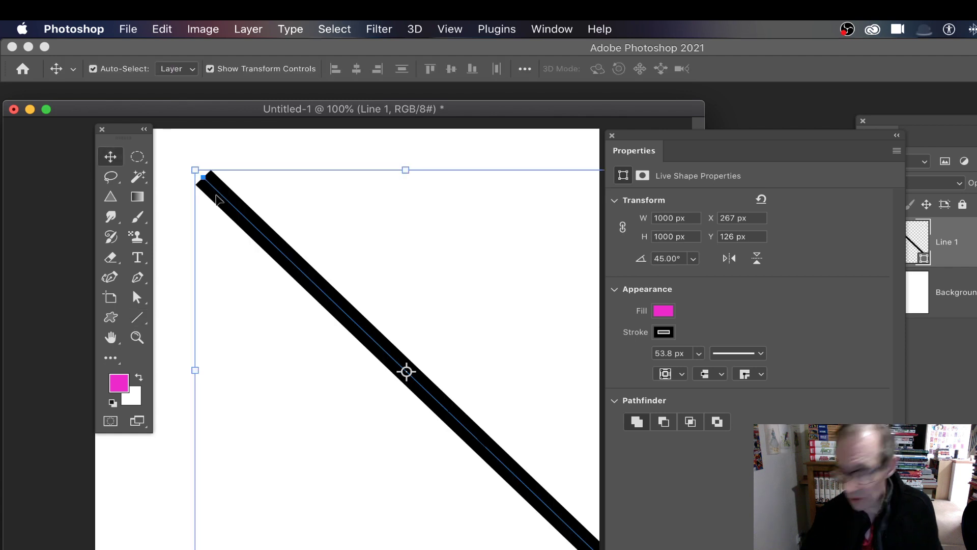
pyautogui.press('BackSpace')
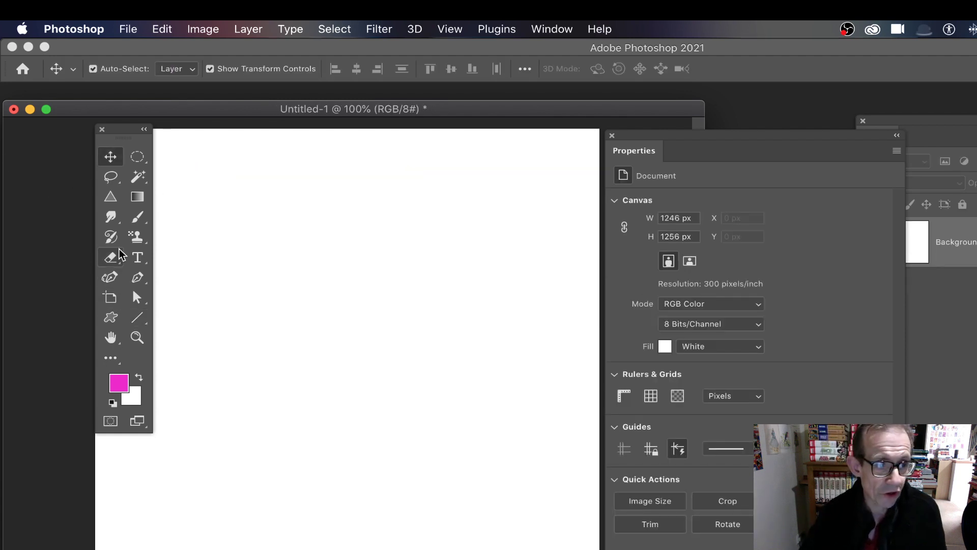
pyautogui.click(137, 317)
pyautogui.moveTo(218, 181); pyautogui.dragTo(514, 521)
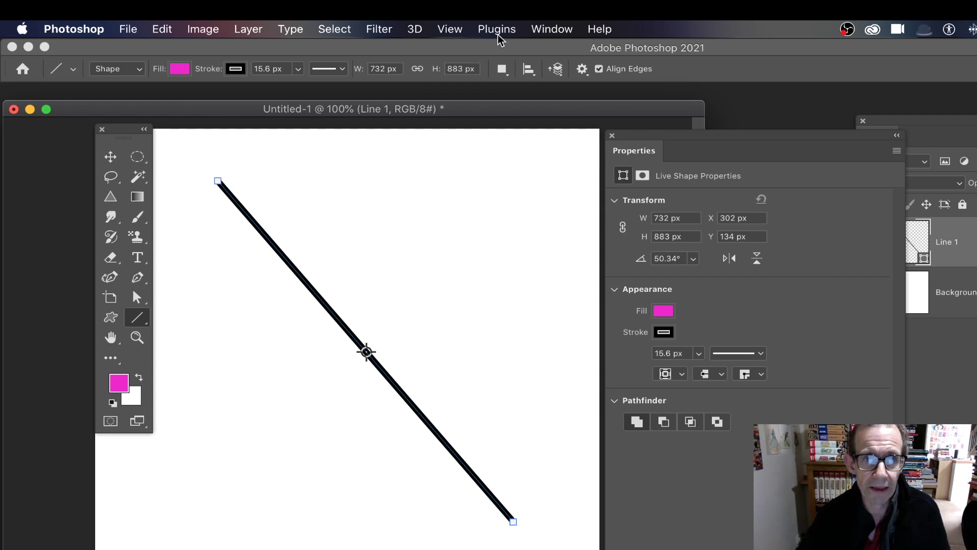
# Dismiss the Window menu and move the Properties panel aside to uncover the Layers panel.
pyautogui.click(551, 29)
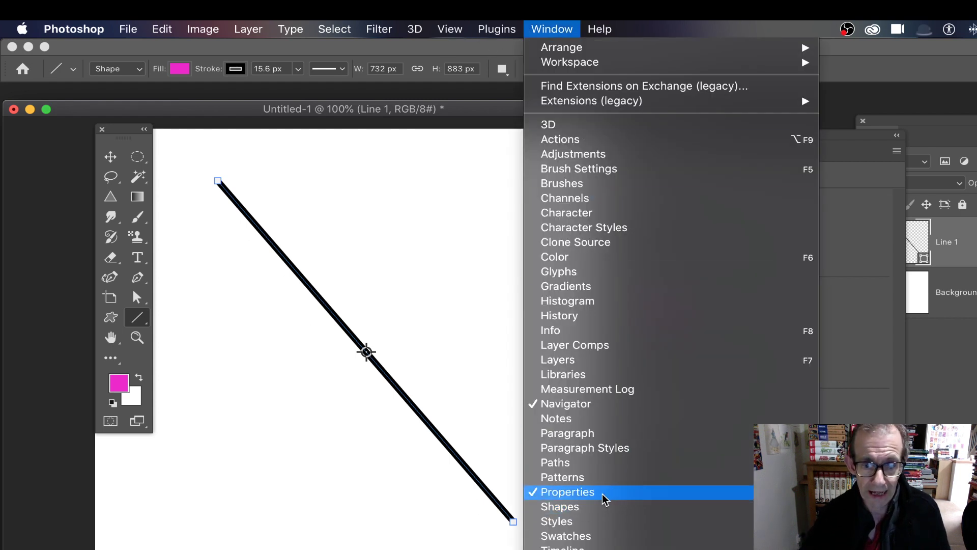
pyautogui.click(854, 136)
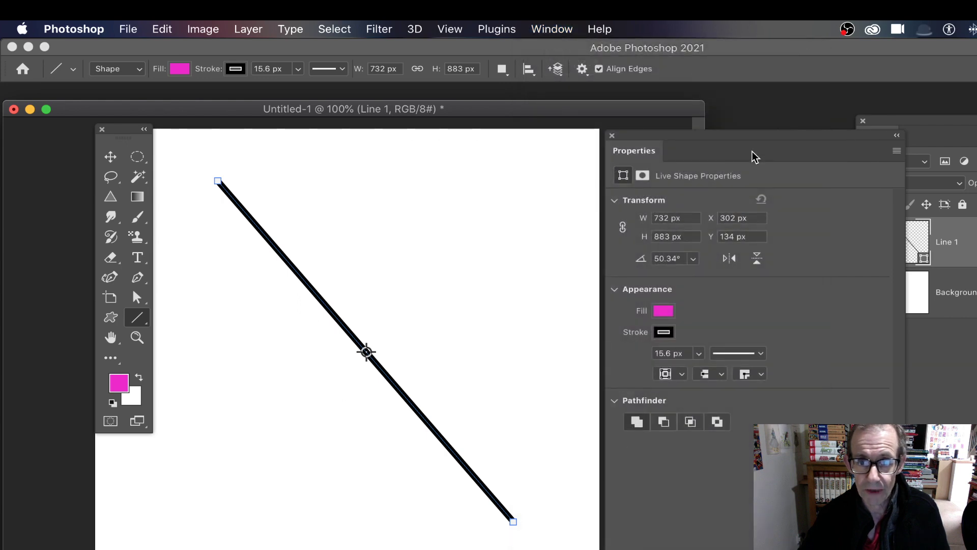
pyautogui.moveTo(727, 136); pyautogui.dragTo(639, 118)
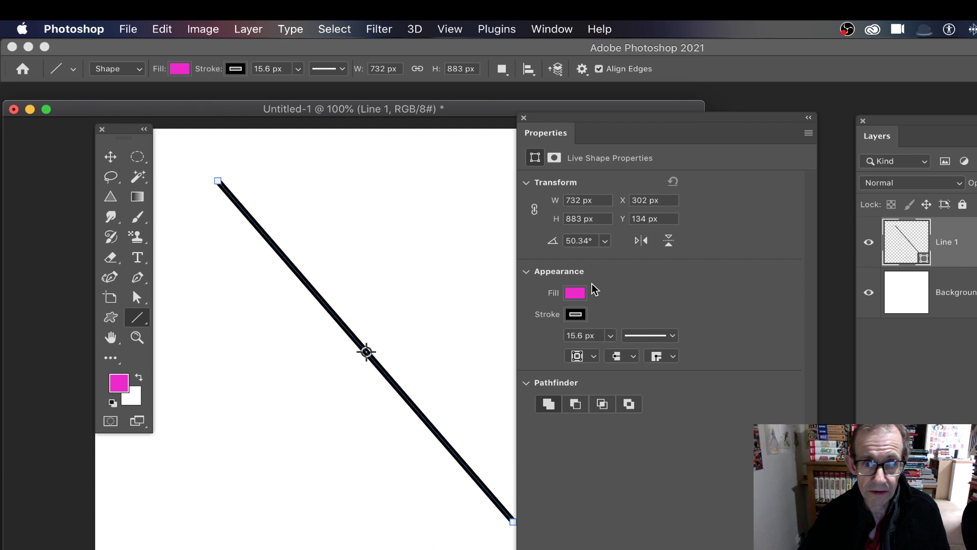
# Try blue, red, periwinkle and pink stroke swatches, settling on light grey.
pyautogui.click(575, 314)
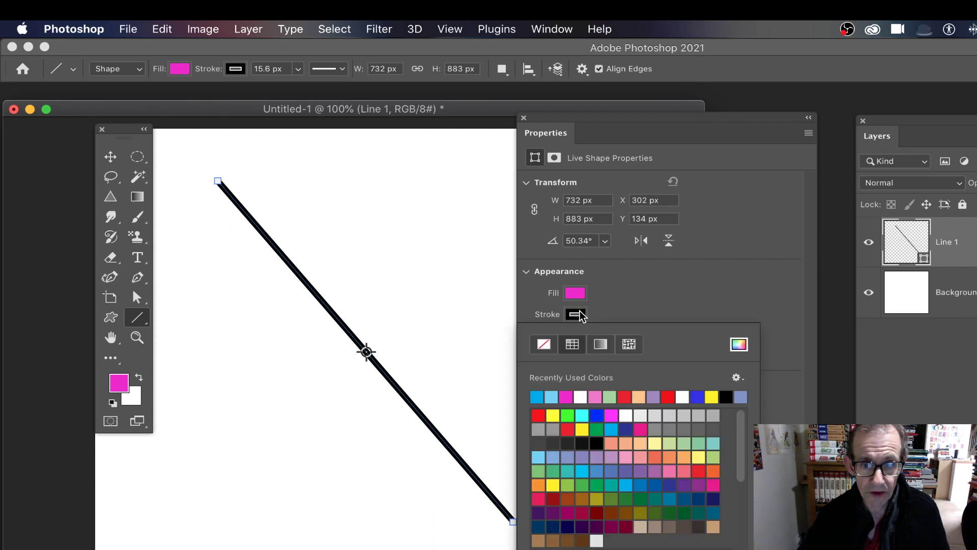
pyautogui.click(596, 415)
pyautogui.click(567, 429)
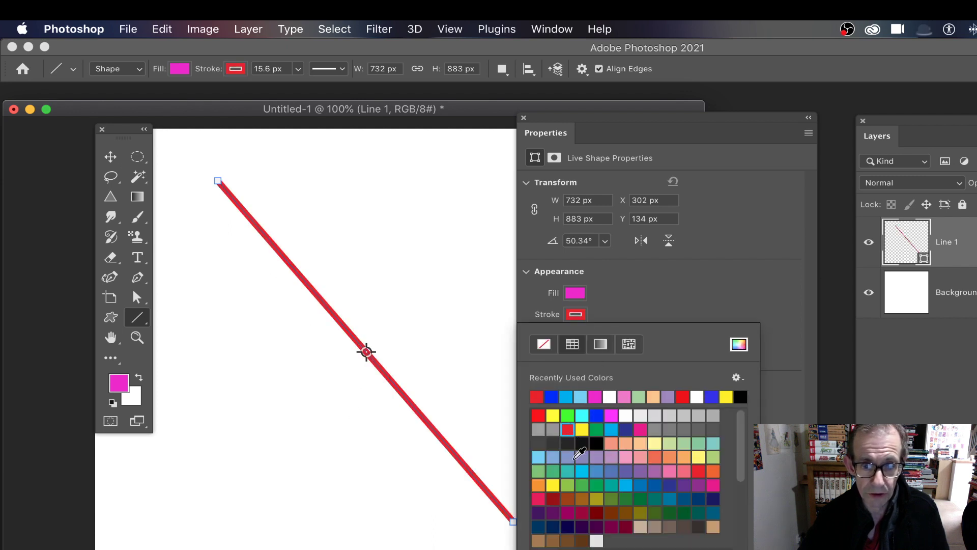
pyautogui.click(567, 457)
pyautogui.click(627, 457)
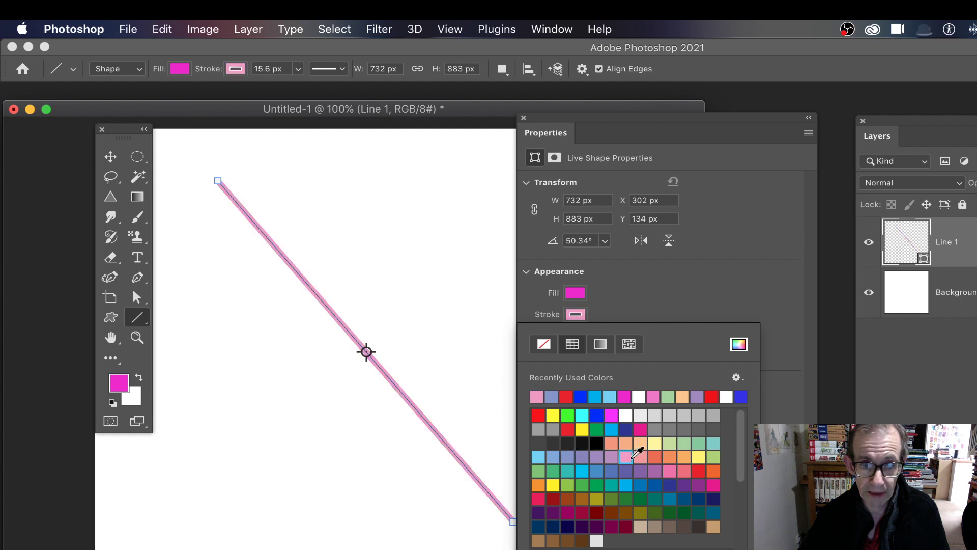
pyautogui.click(669, 416)
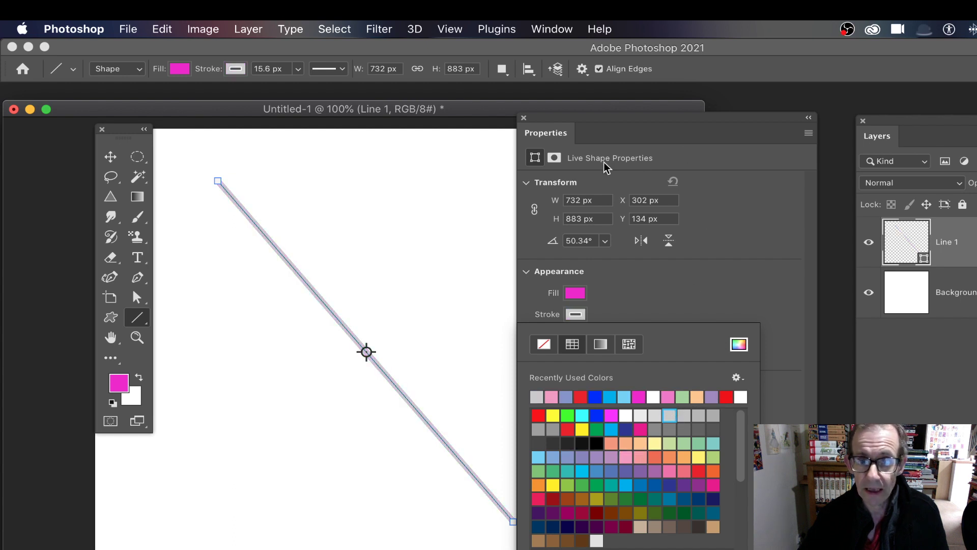
# Narrow the line to 600 px wide and position it at X 198, Y 140.
pyautogui.click(555, 204)
pyautogui.moveTo(555, 204); pyautogui.dragTo(448, 212)
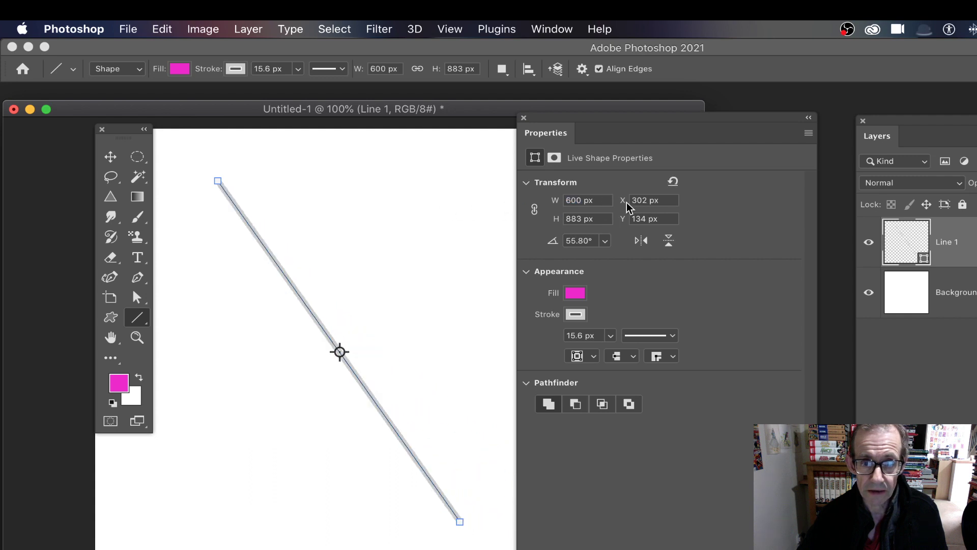
pyautogui.moveTo(627, 203); pyautogui.dragTo(527, 206)
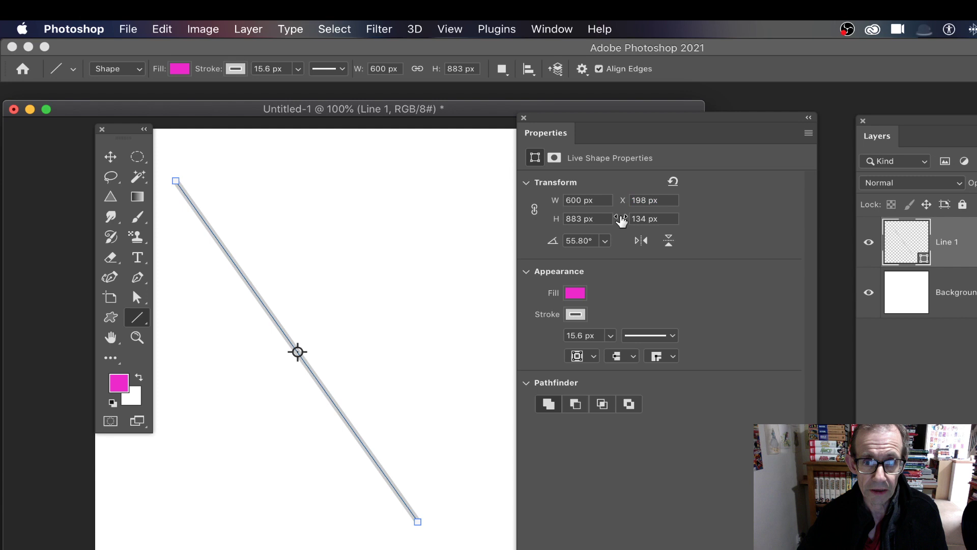
pyautogui.moveTo(627, 217)
pyautogui.mouseDown()
pyautogui.moveTo(788, 218)
pyautogui.moveTo(404, 220)
pyautogui.moveTo(702, 242)
pyautogui.moveTo(508, 229)
pyautogui.moveTo(629, 255)
pyautogui.mouseUp()
# Make the line's stroke yellow and thicken it to 119.3 px.
pyautogui.click(582, 317)
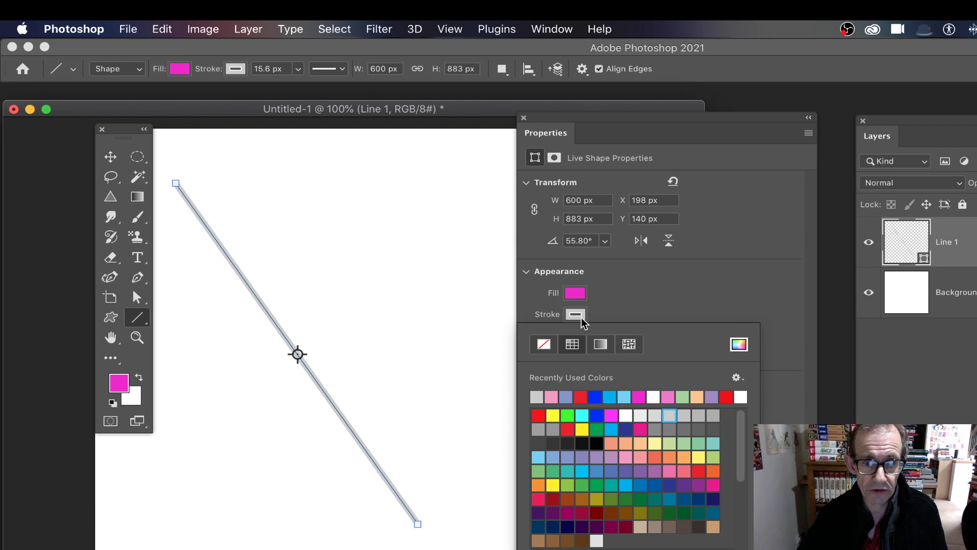
pyautogui.click(582, 429)
pyautogui.click(633, 291)
pyautogui.click(610, 335)
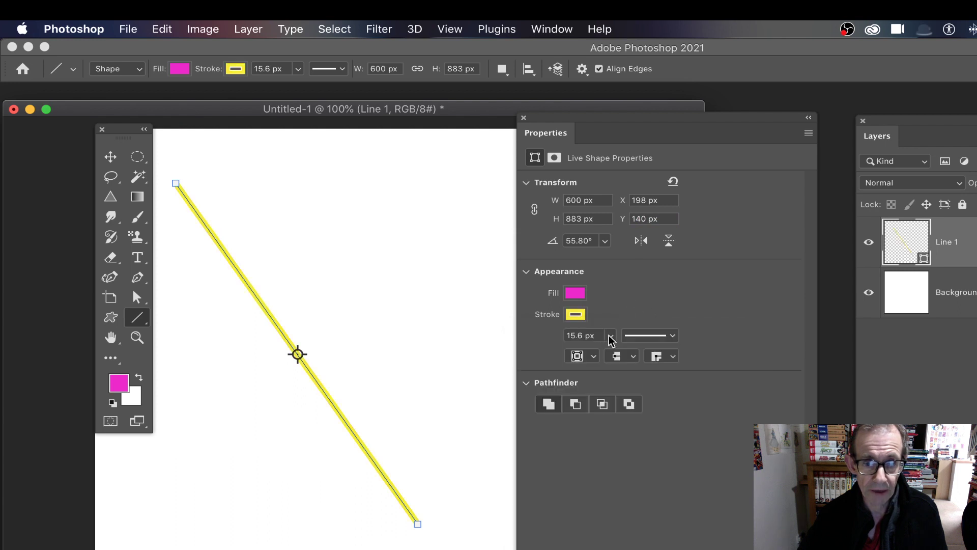
pyautogui.moveTo(605, 351); pyautogui.dragTo(642, 353)
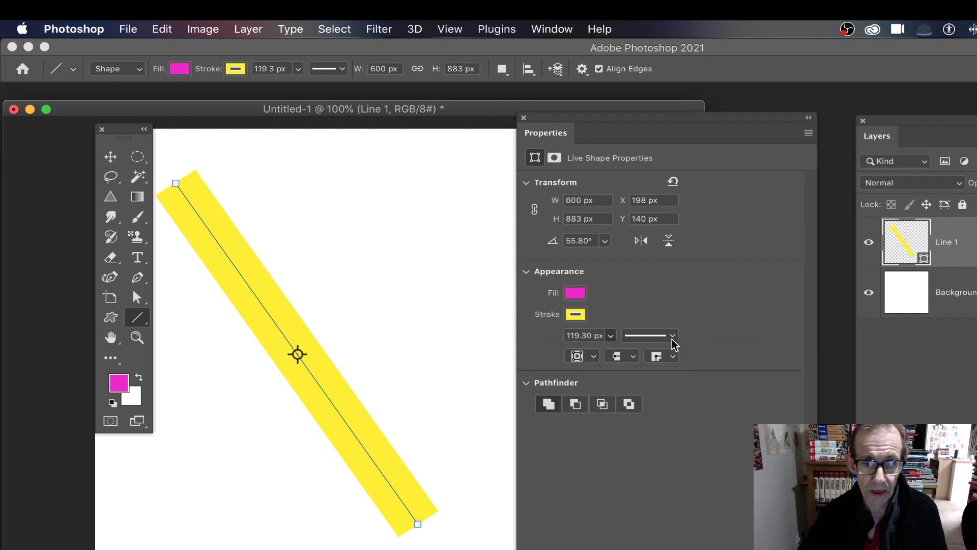
pyautogui.click(672, 336)
pyautogui.click(606, 410)
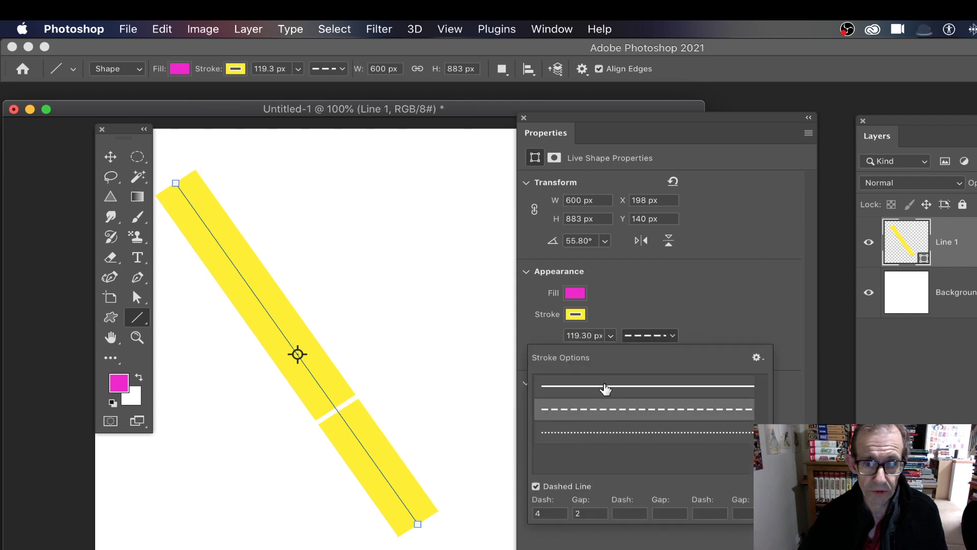
pyautogui.click(645, 439)
pyautogui.click(680, 312)
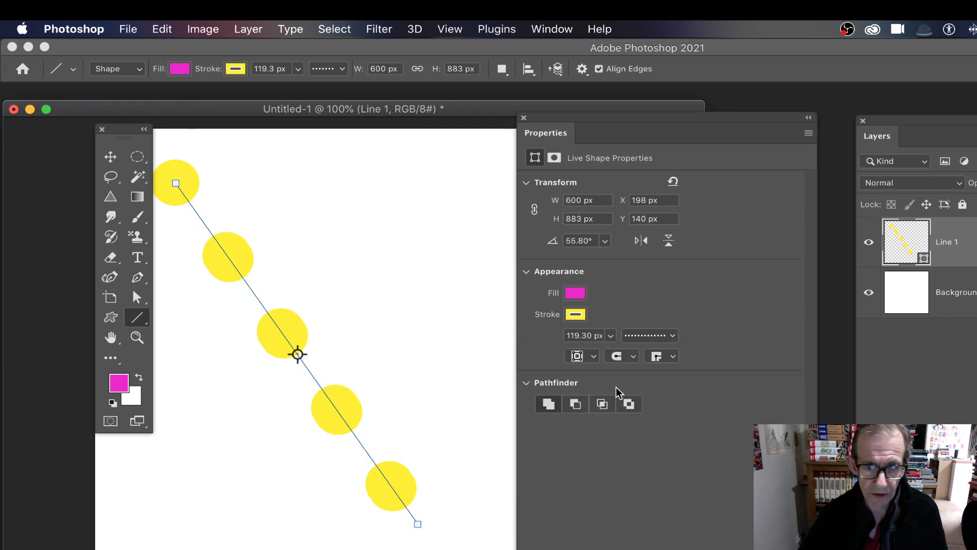
pyautogui.click(647, 337)
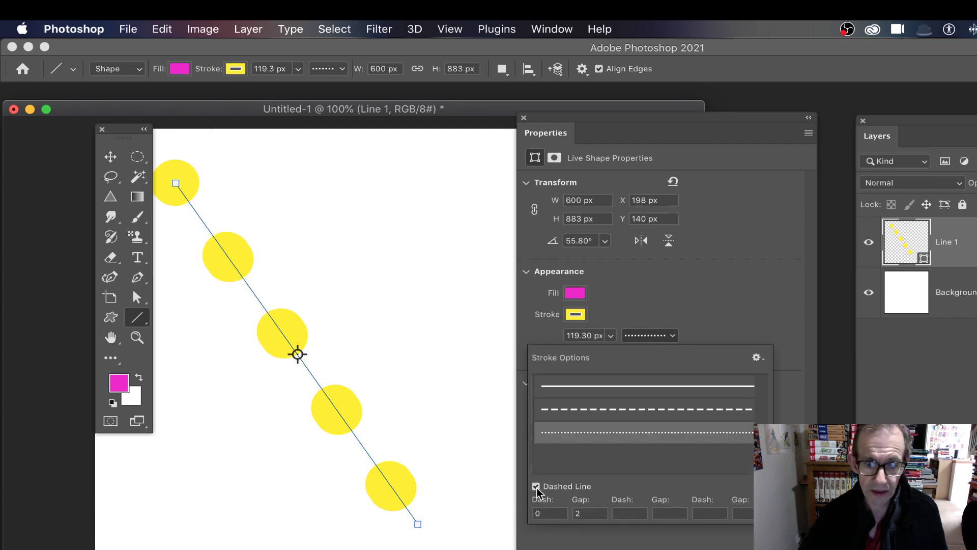
pyautogui.click(578, 512)
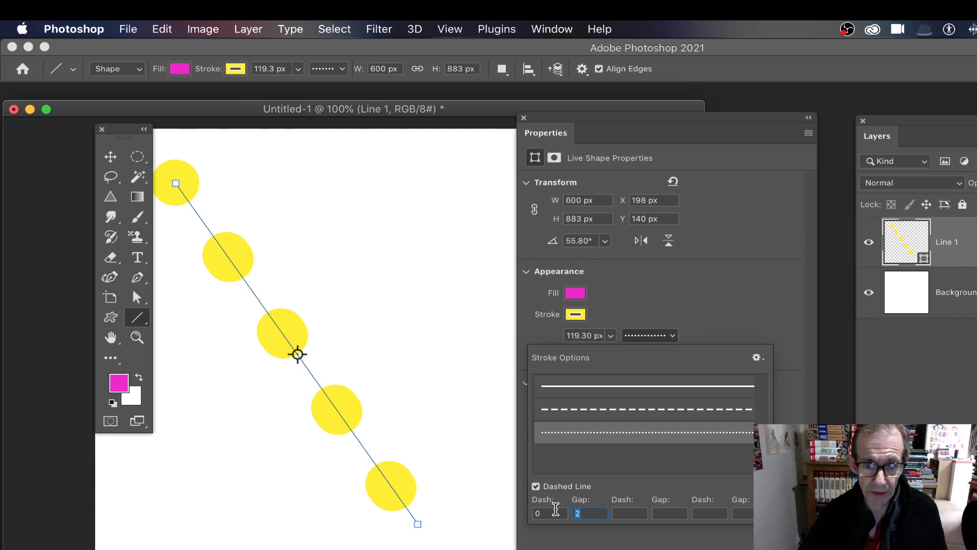
pyautogui.click(556, 511)
pyautogui.write('1')
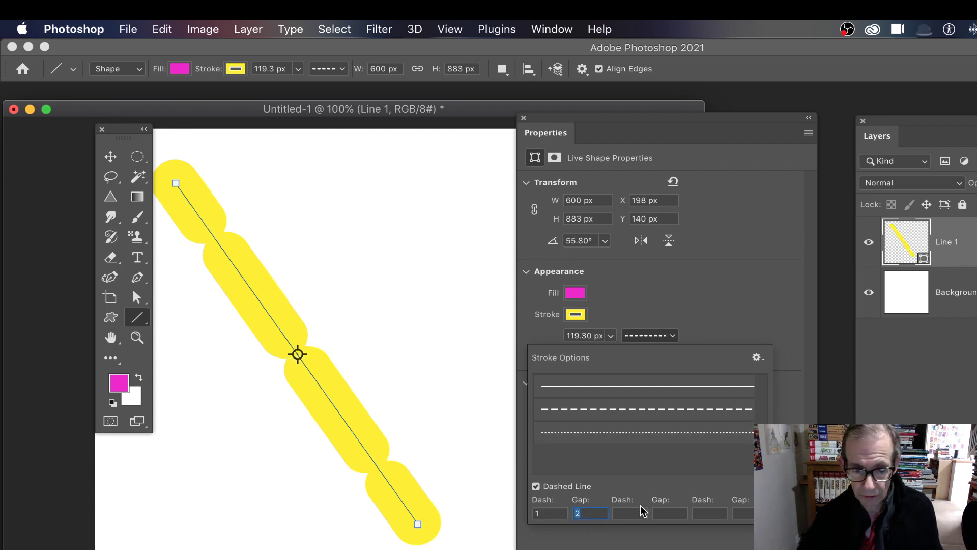
pyautogui.write('1')
pyautogui.press('Tab')
pyautogui.click(535, 513)
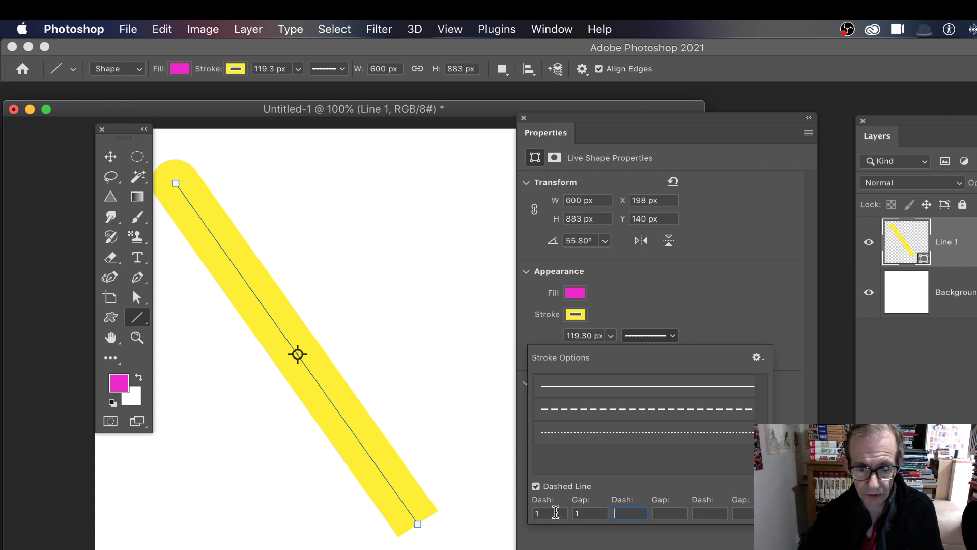
pyautogui.write('4')
pyautogui.press('Tab')
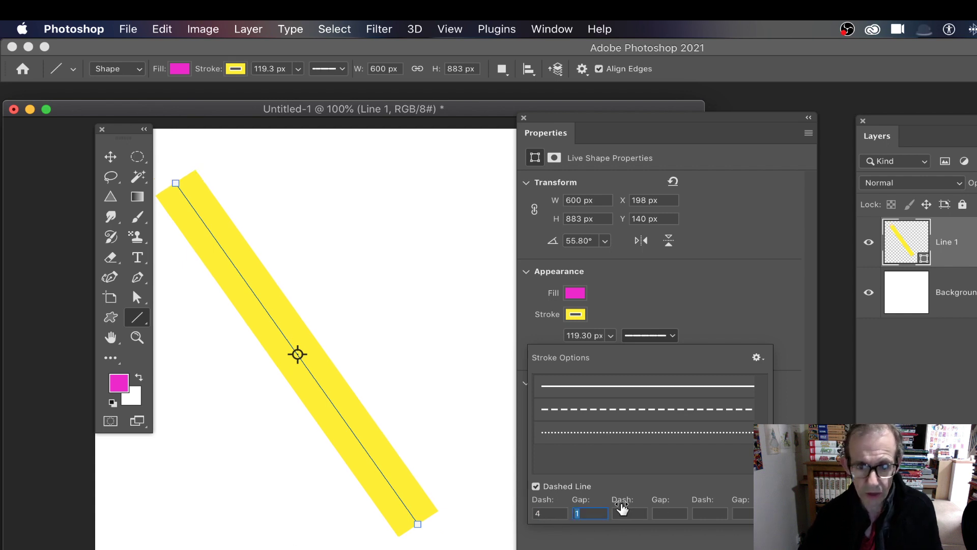
pyautogui.write('4')
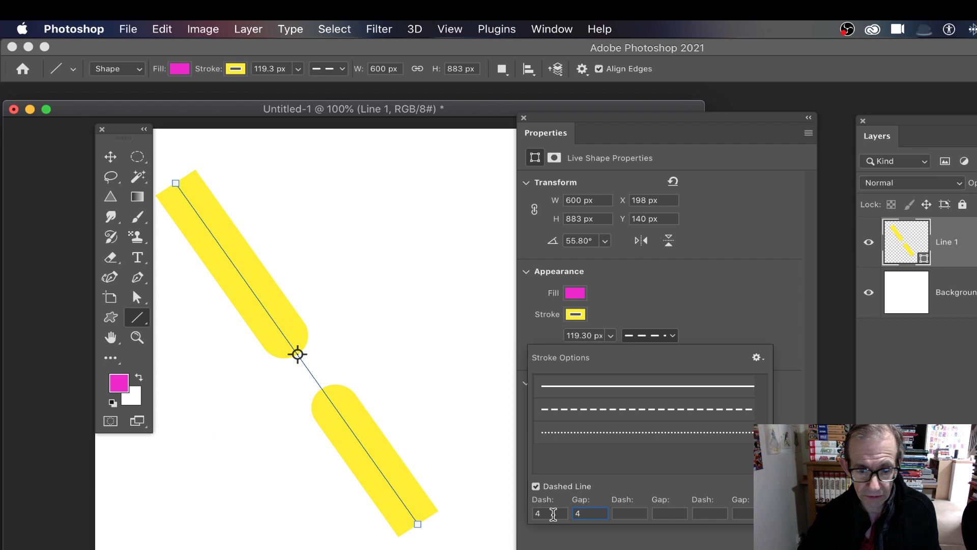
pyautogui.click(551, 513)
pyautogui.write('1')
pyautogui.press('Tab')
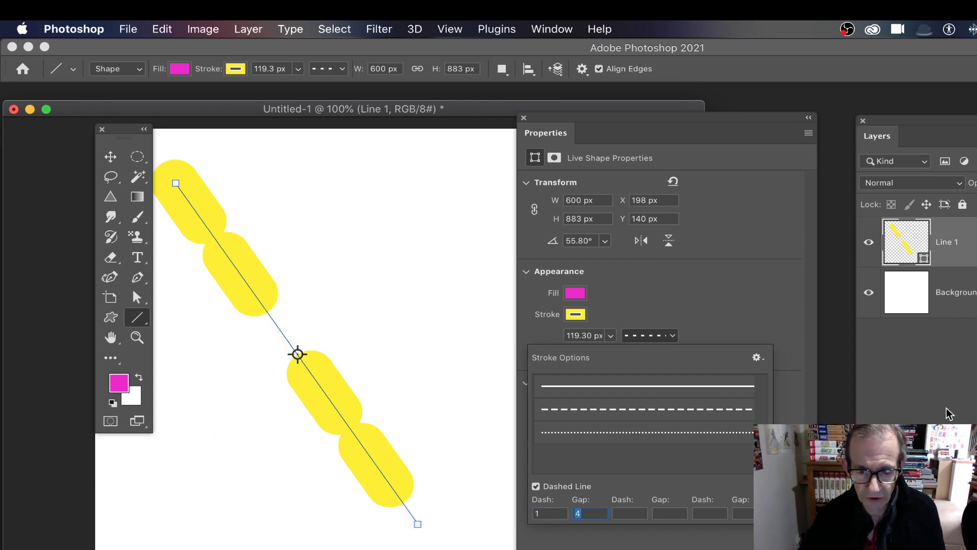
pyautogui.click(537, 487)
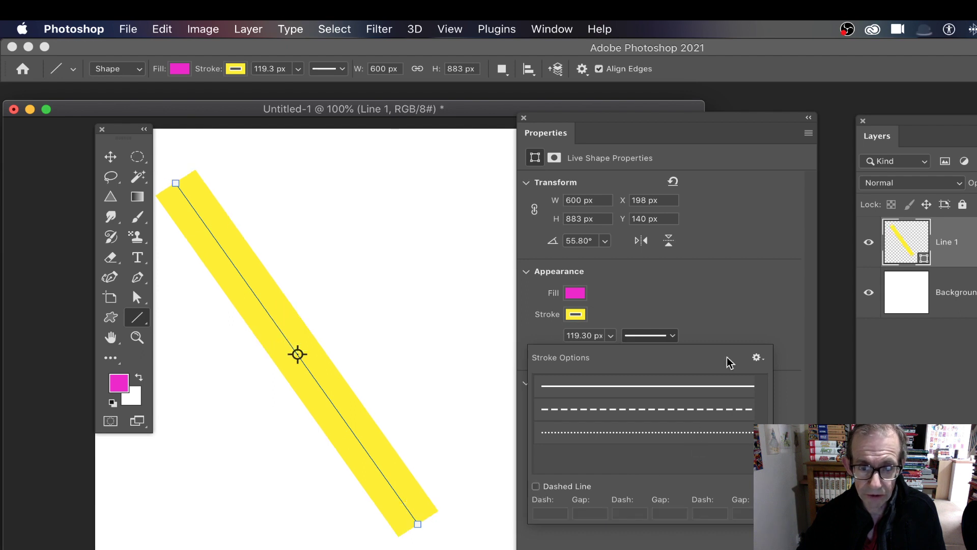
# Try Outside and Inside stroke alignments, leaving the yellow stroke centred on the path.
pyautogui.click(743, 283)
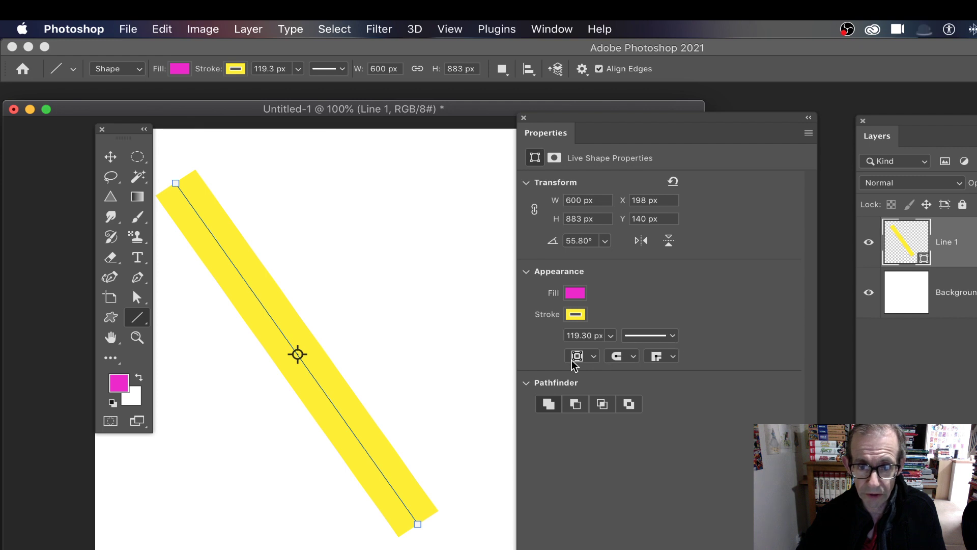
pyautogui.click(592, 357)
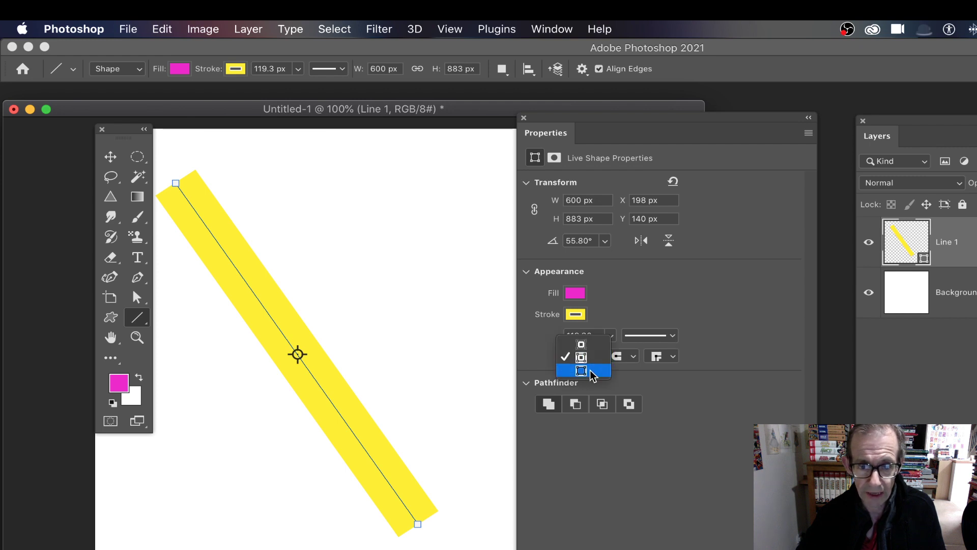
pyautogui.click(593, 374)
pyautogui.click(597, 359)
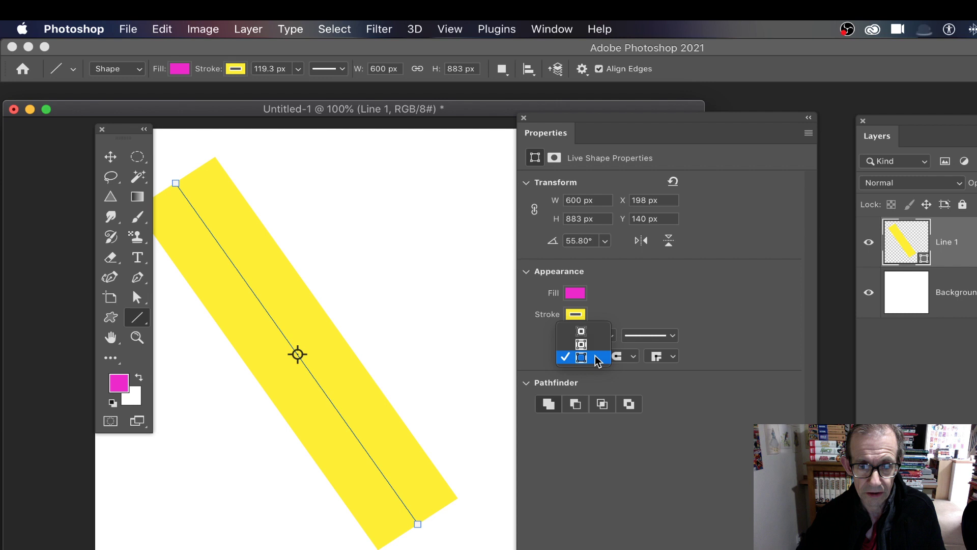
pyautogui.click(585, 345)
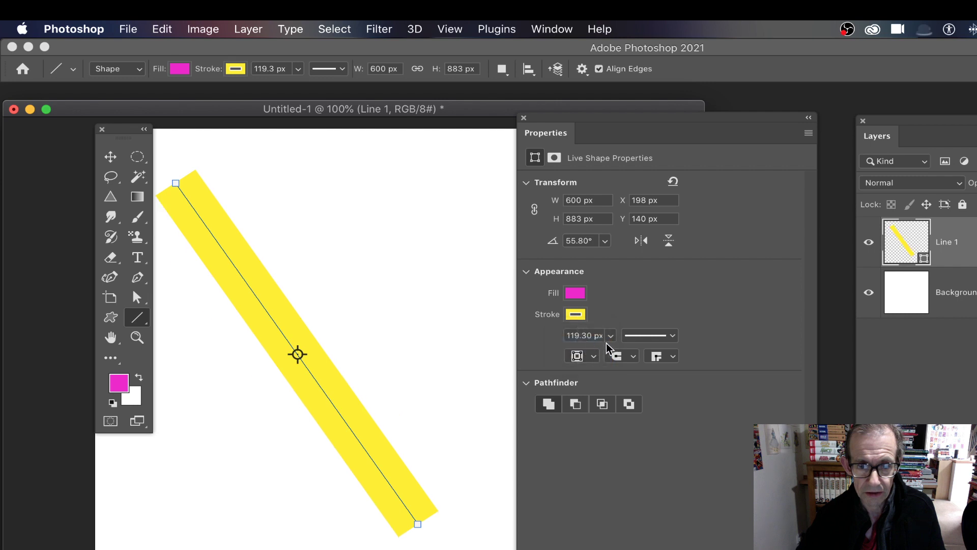
pyautogui.click(594, 357)
pyautogui.click(585, 343)
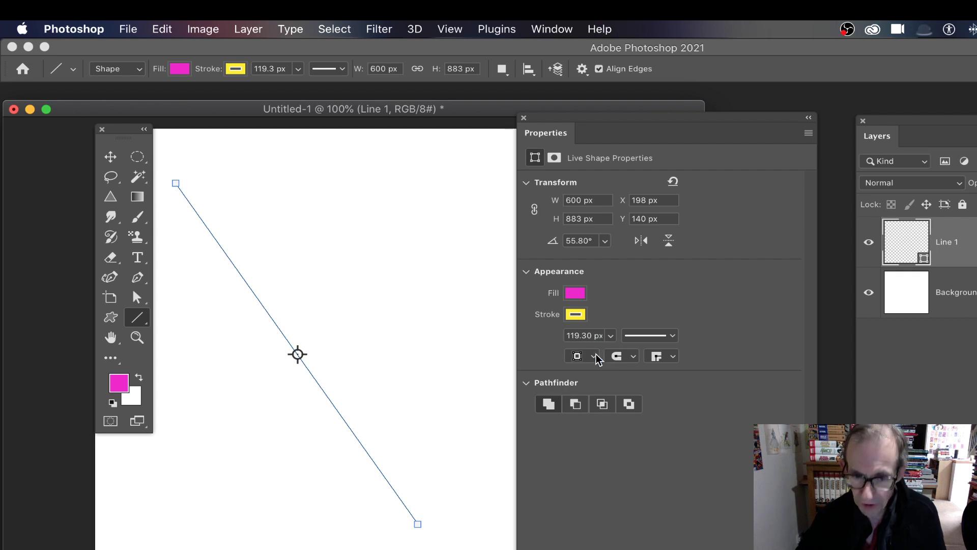
pyautogui.click(595, 356)
pyautogui.click(583, 370)
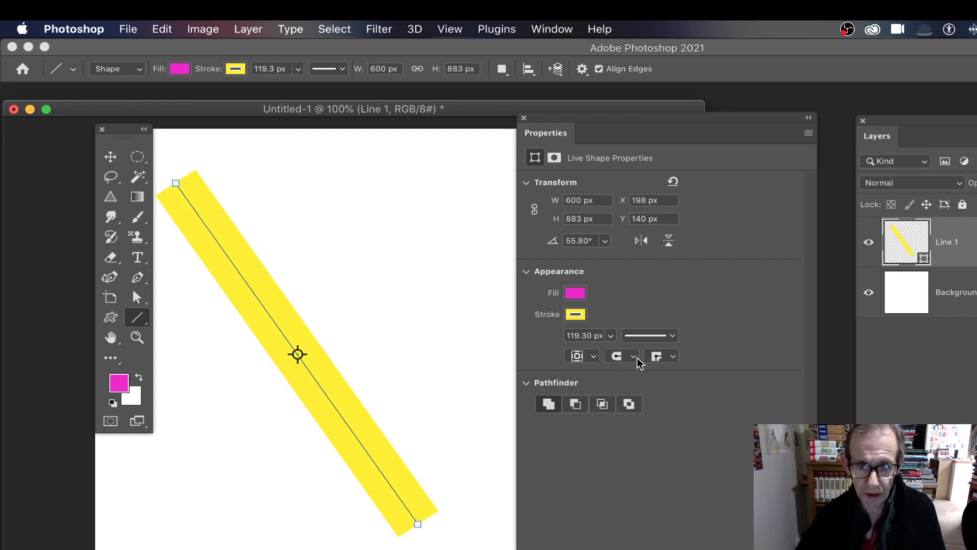
# Try square caps, then give the yellow line rounded ends.
pyautogui.click(638, 357)
pyautogui.click(631, 371)
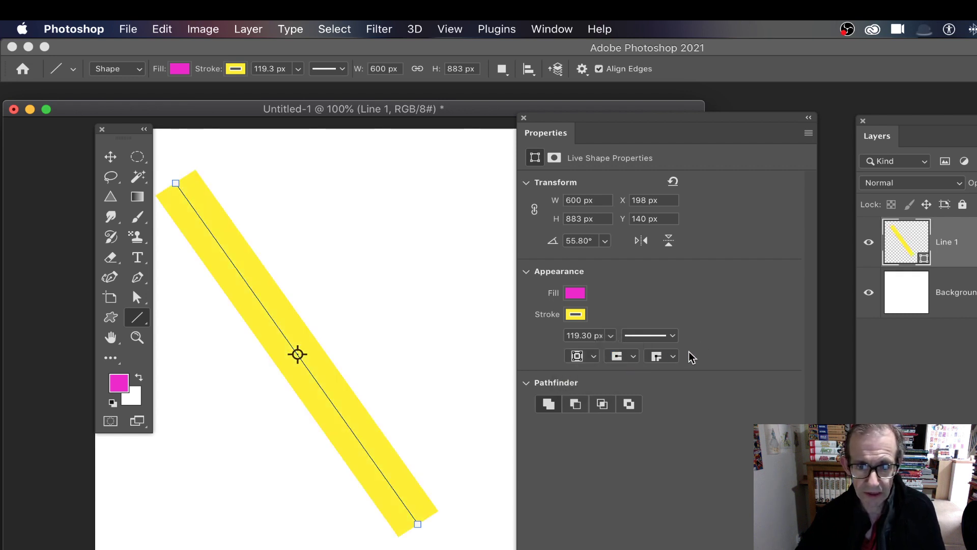
pyautogui.click(673, 356)
pyautogui.click(670, 370)
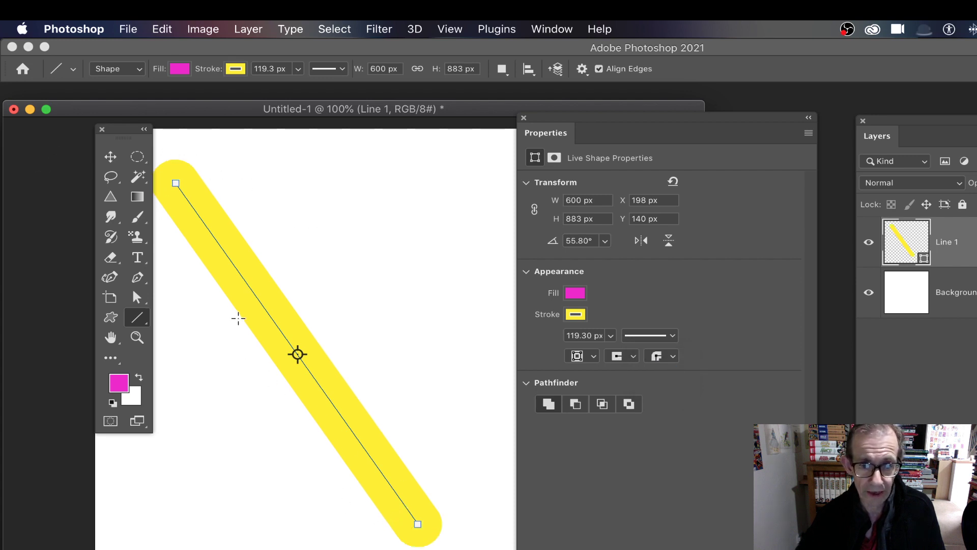
# Rotate the yellow line to 180° and flip it both ways, leaving it horizontal at -0.01°.
pyautogui.moveTo(552, 246); pyautogui.dragTo(609, 246)
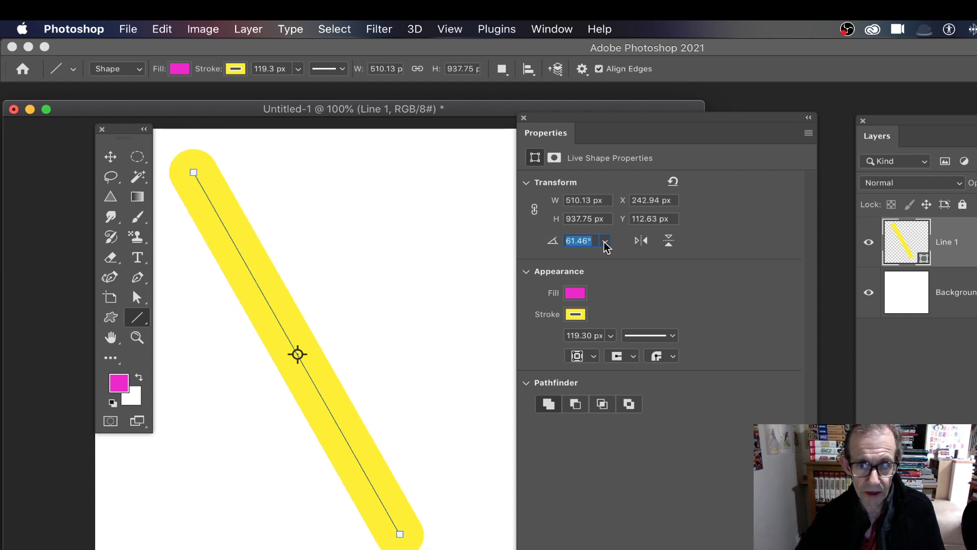
pyautogui.click(604, 241)
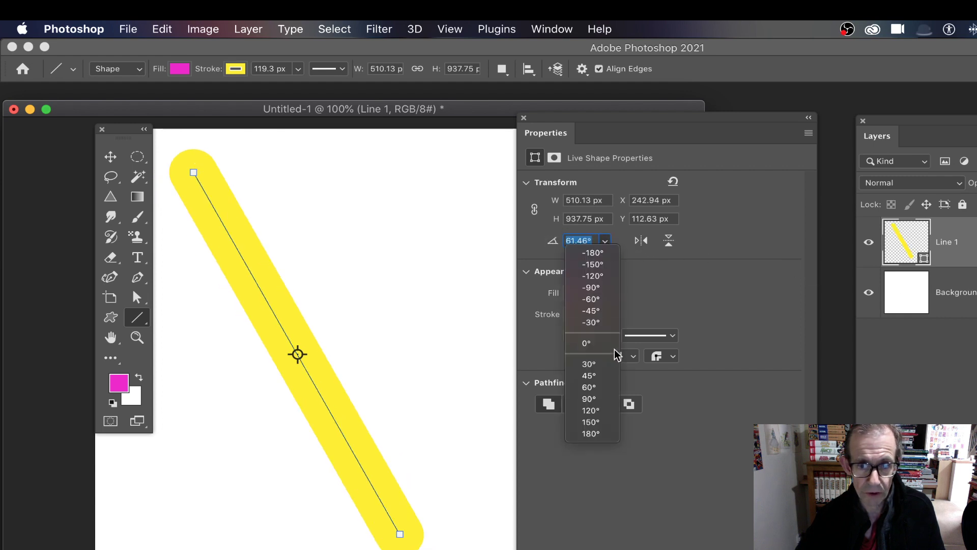
pyautogui.click(610, 434)
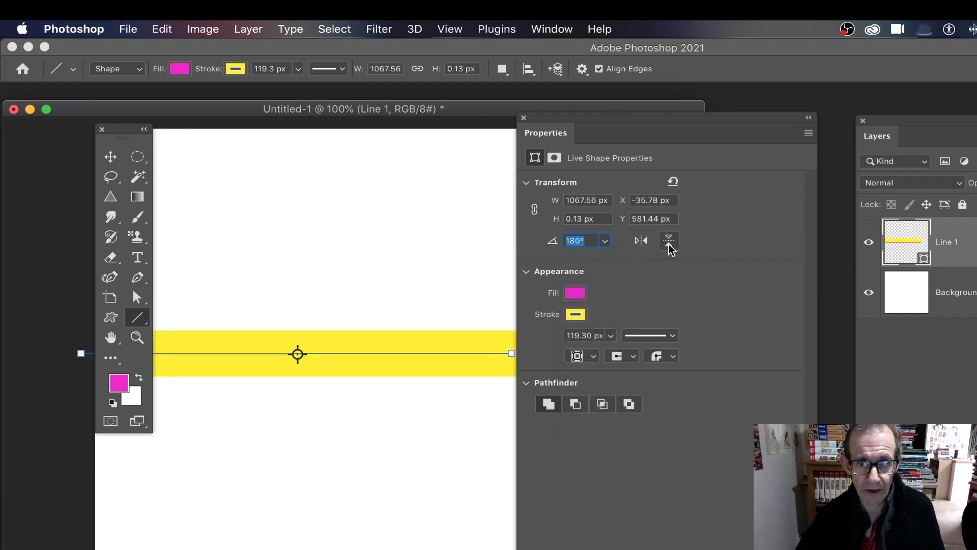
pyautogui.click(641, 240)
pyautogui.click(670, 242)
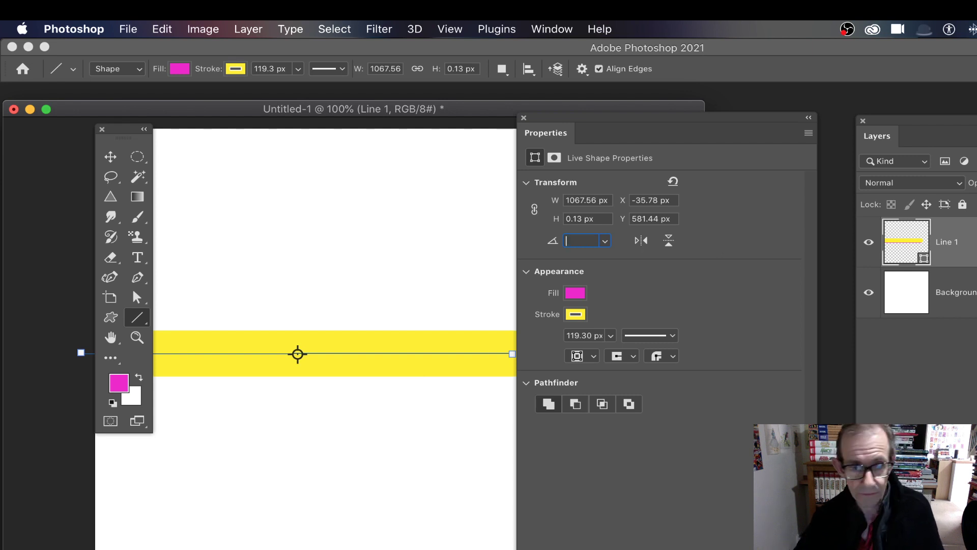
pyautogui.press('Return')
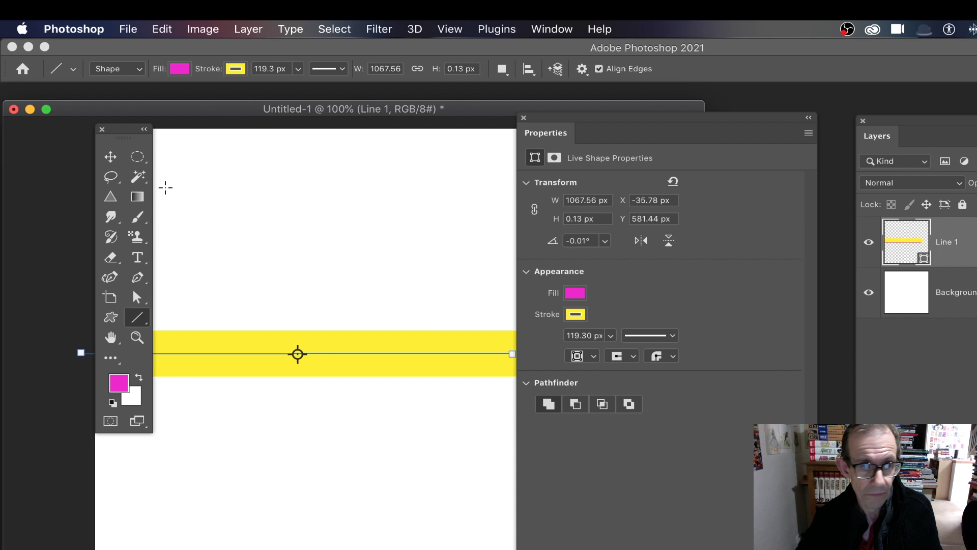
# Delete the yellow line layer and draw a new black diagonal Line 1, 365 × 568 px at 57.27°.
pyautogui.press('v')
pyautogui.press('Delete')
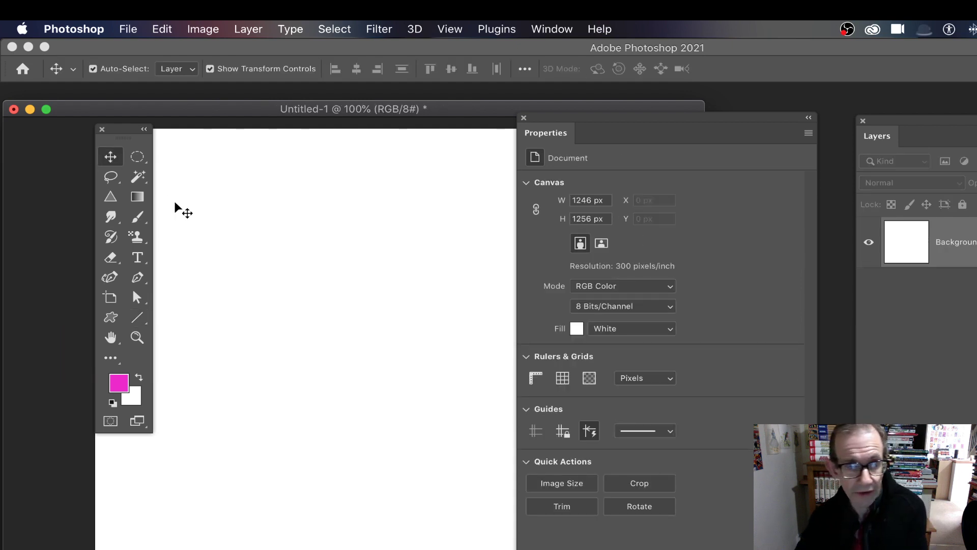
pyautogui.click(137, 317)
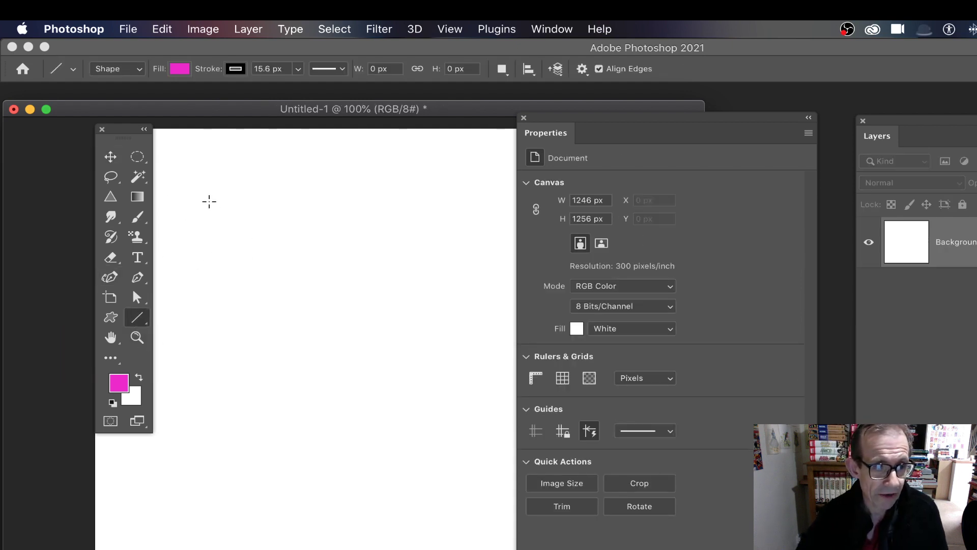
pyautogui.moveTo(209, 202); pyautogui.dragTo(357, 421)
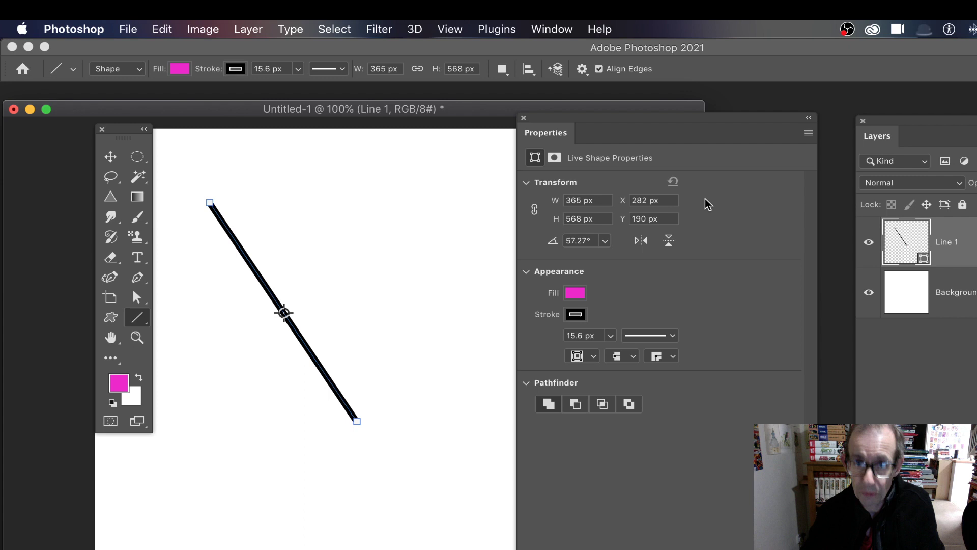
pyautogui.click(802, 131)
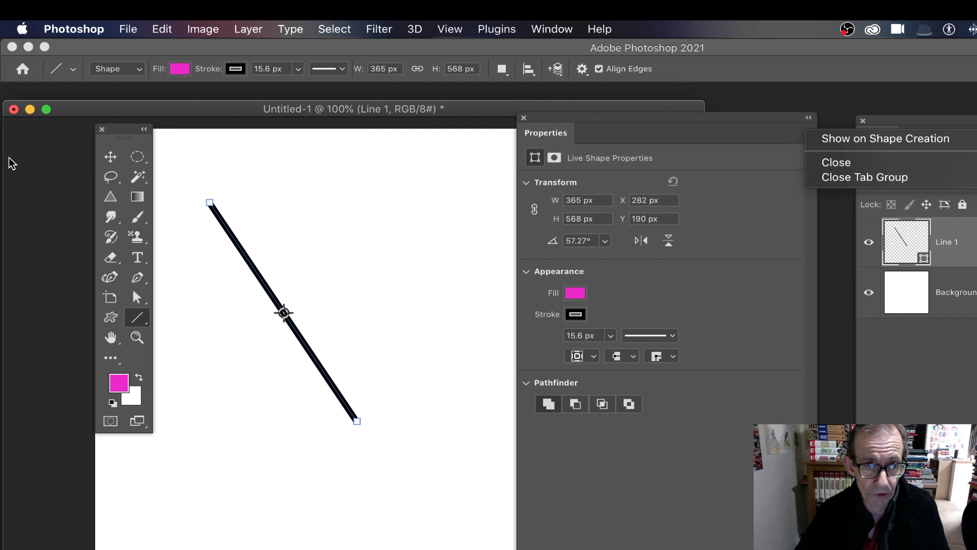
# Alt-drag copies of Line 1 into five parallel black diagonal lines, then select all five.
pyautogui.click(116, 157)
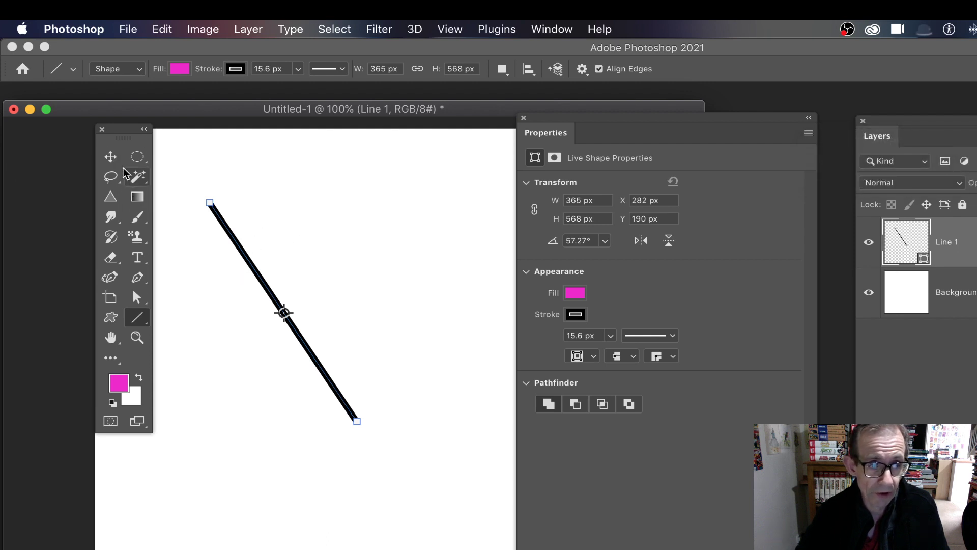
pyautogui.click(110, 156)
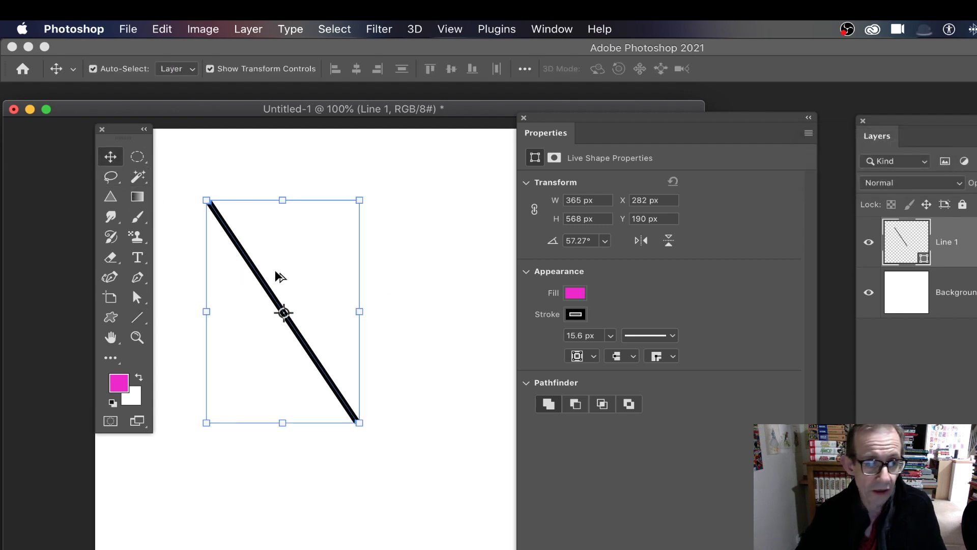
pyautogui.moveTo(274, 274); pyautogui.dragTo(407, 300)
pyautogui.click(193, 165)
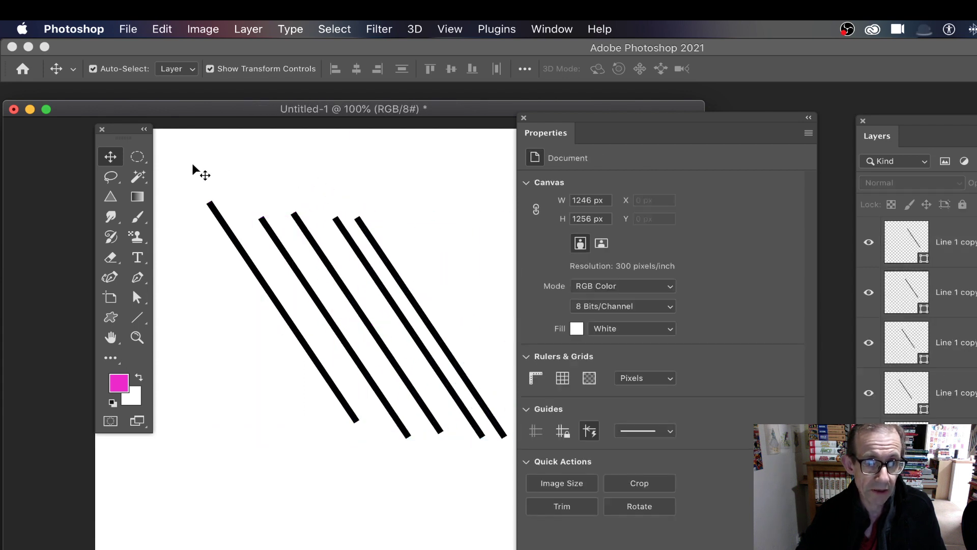
pyautogui.moveTo(174, 178); pyautogui.dragTo(504, 466)
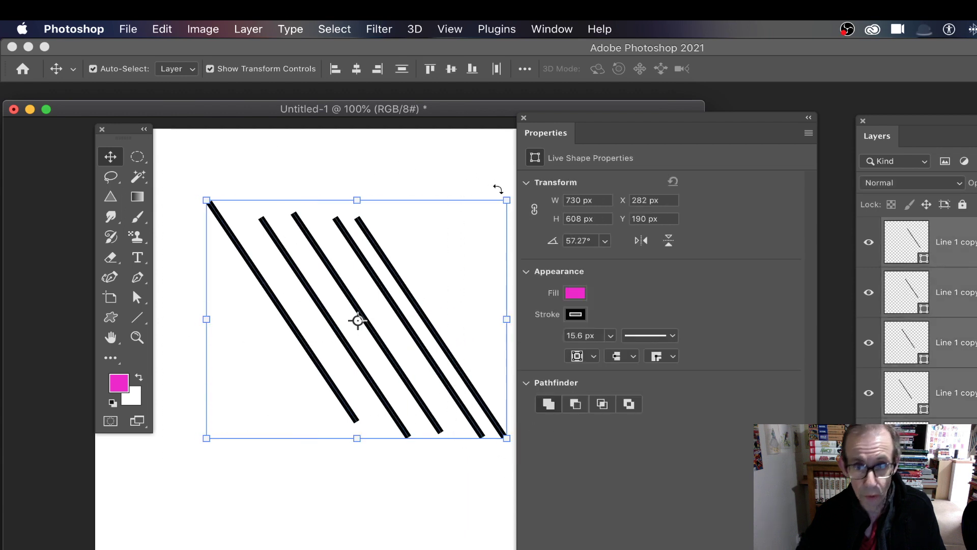
# Give all five lines a red stroke and thicken the stroke to 40.16 px.
pyautogui.click(575, 315)
pyautogui.click(567, 430)
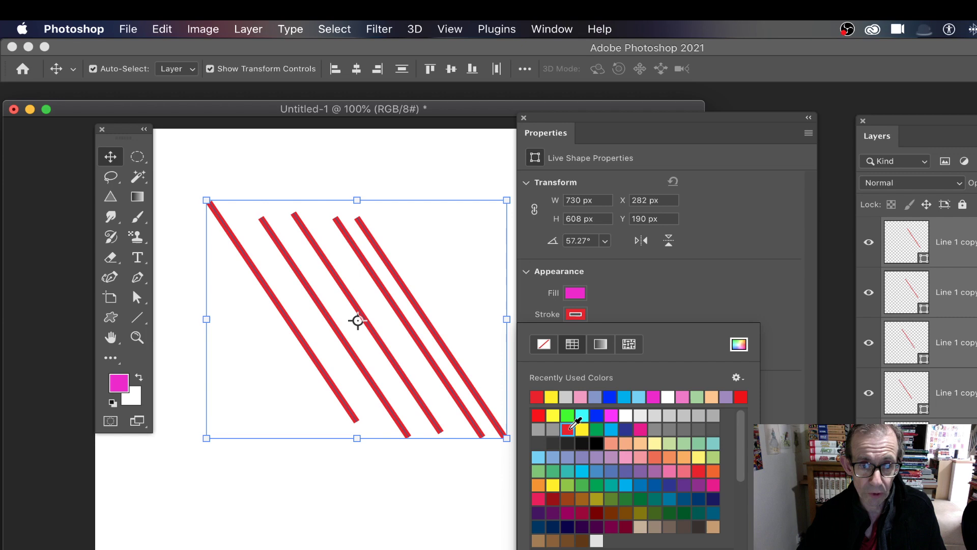
pyautogui.click(651, 304)
pyautogui.click(610, 335)
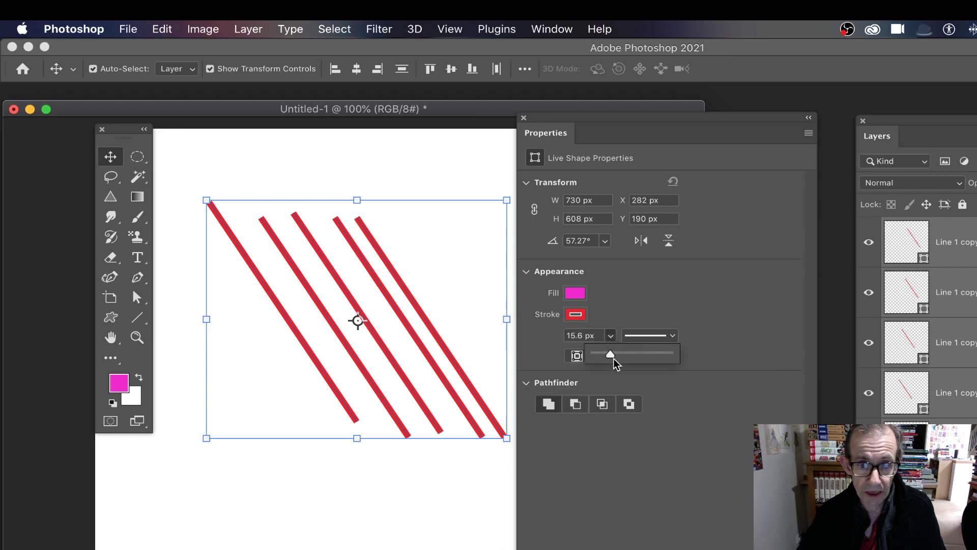
pyautogui.moveTo(613, 359); pyautogui.dragTo(619, 353)
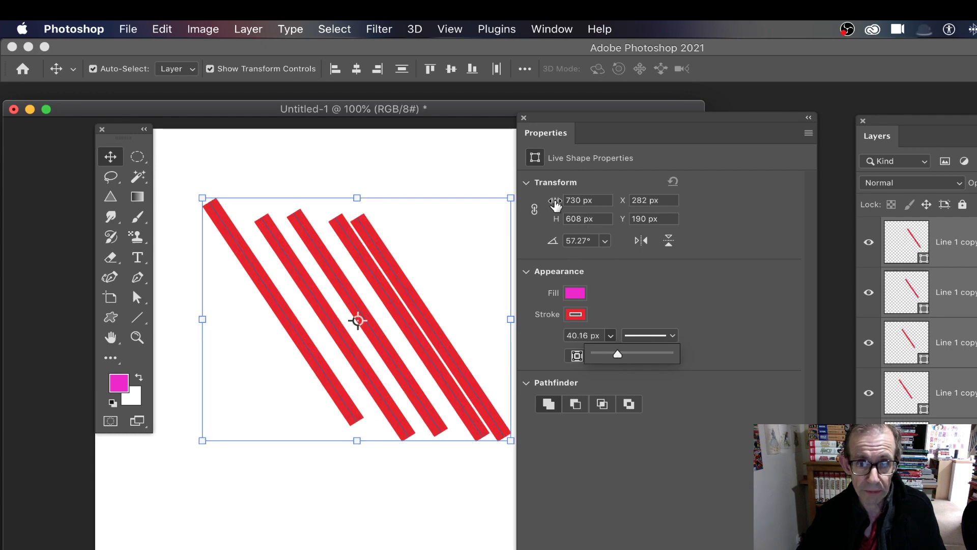
# Scrub the W, H and X values to enlarge the lines and shift them left and back right.
pyautogui.moveTo(556, 204); pyautogui.dragTo(645, 206)
pyautogui.moveTo(557, 219); pyautogui.dragTo(705, 207)
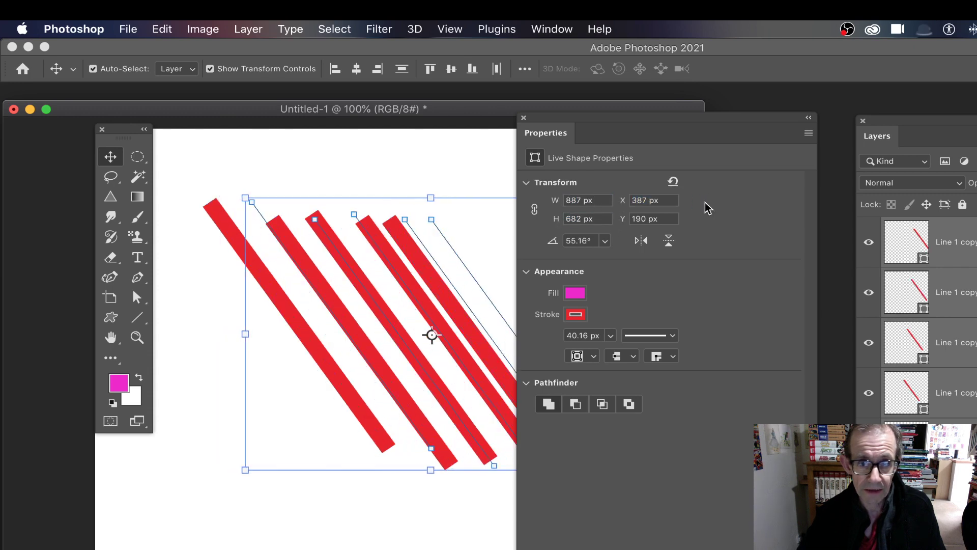
pyautogui.moveTo(624, 200)
pyautogui.mouseDown()
pyautogui.moveTo(588, 201)
pyautogui.moveTo(612, 222)
pyautogui.moveTo(699, 225)
pyautogui.moveTo(667, 227)
pyautogui.mouseUp()
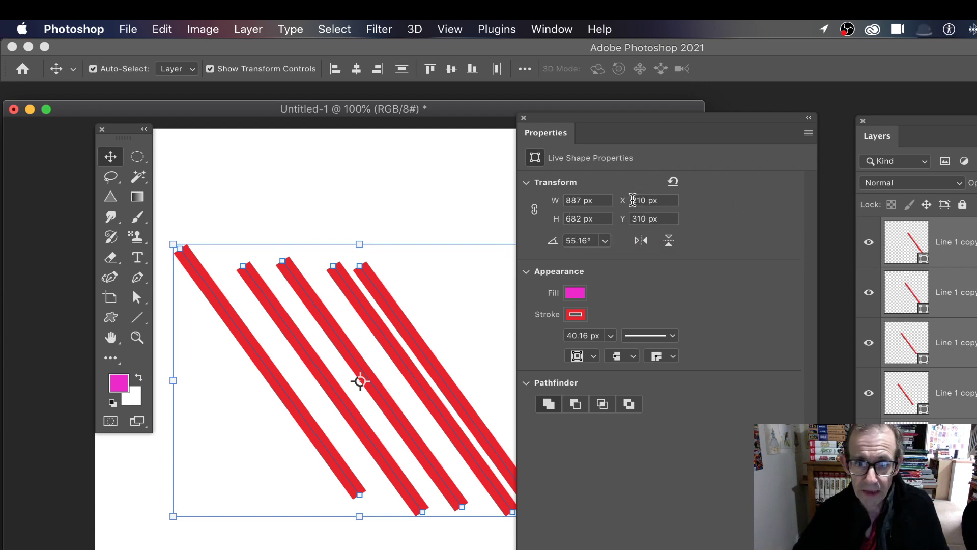
pyautogui.moveTo(623, 200); pyautogui.dragTo(712, 213)
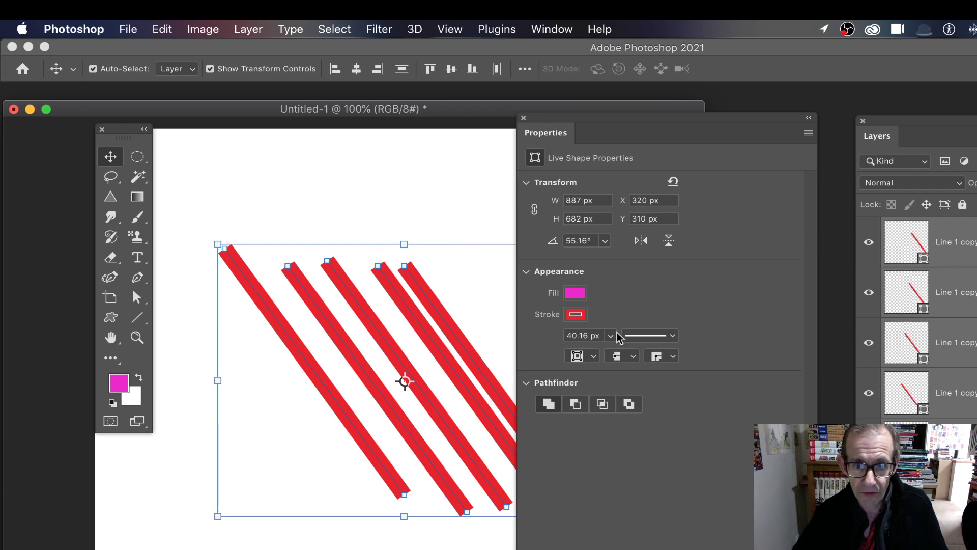
# Rotate the lines together to the preset angle -120°, then to 90°.
pyautogui.click(606, 241)
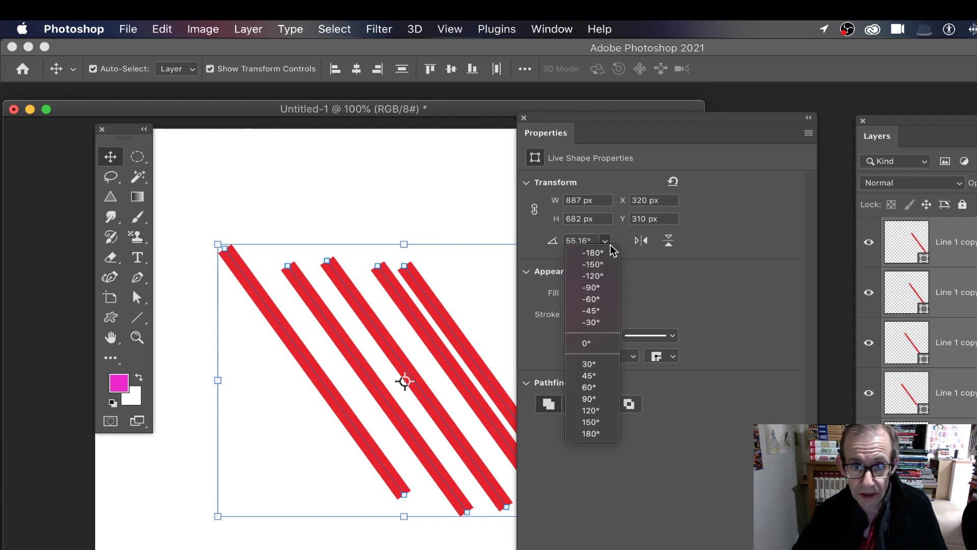
pyautogui.click(602, 276)
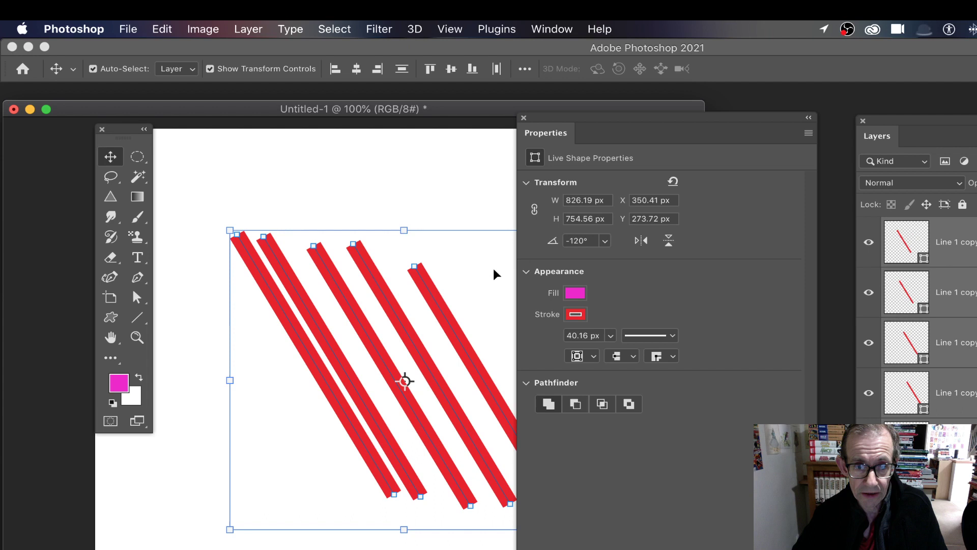
pyautogui.click(604, 241)
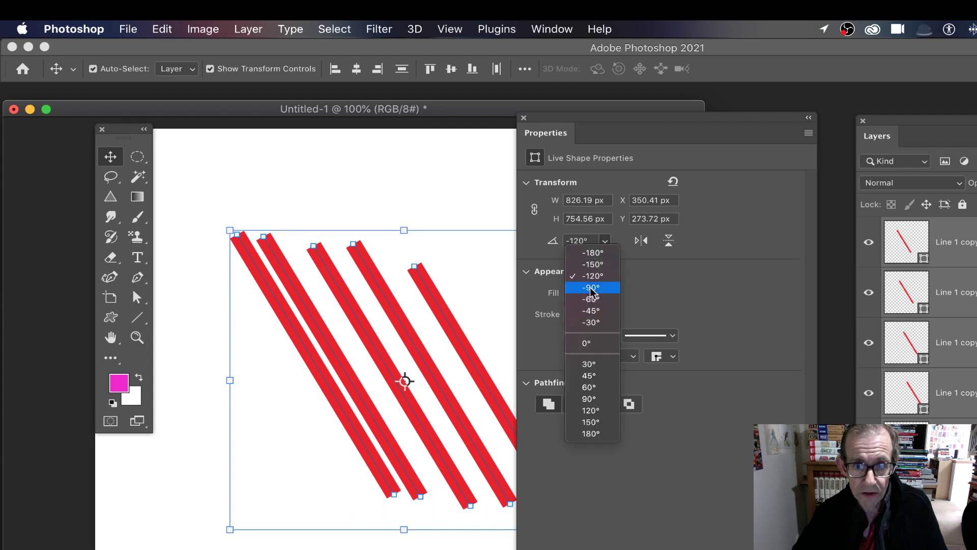
pyautogui.click(611, 400)
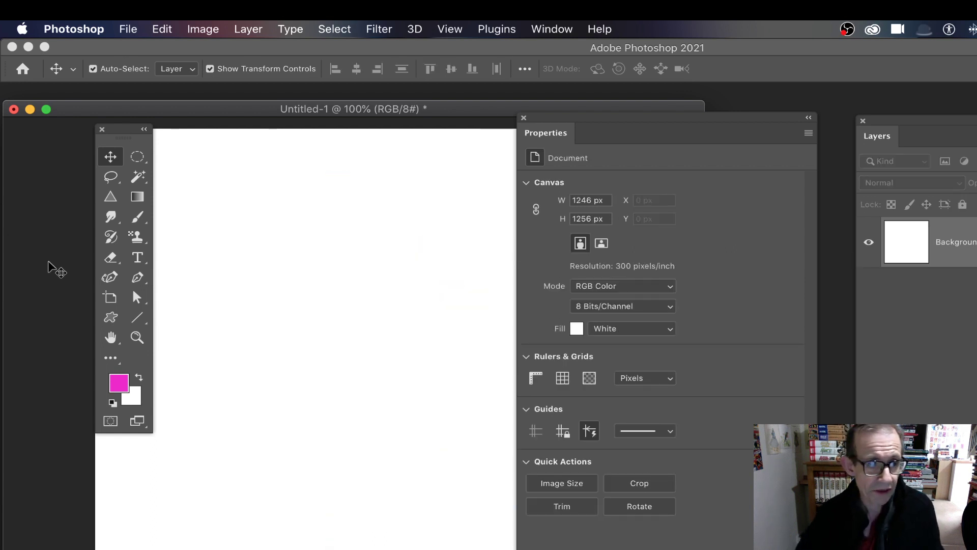
# Switch the Line tool to Path mode and draw a diagonal path line across the canvas.
pyautogui.click(139, 317)
pyautogui.click(104, 69)
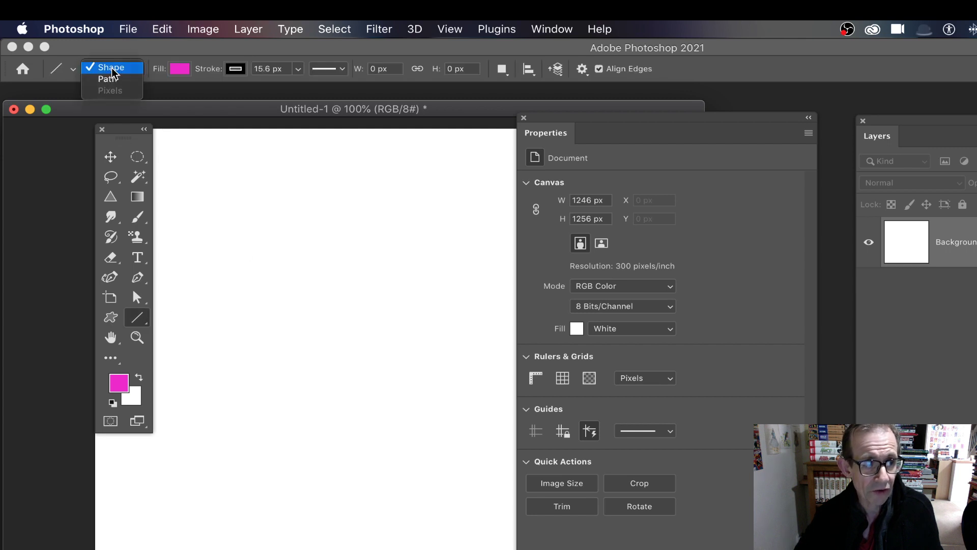
pyautogui.click(117, 81)
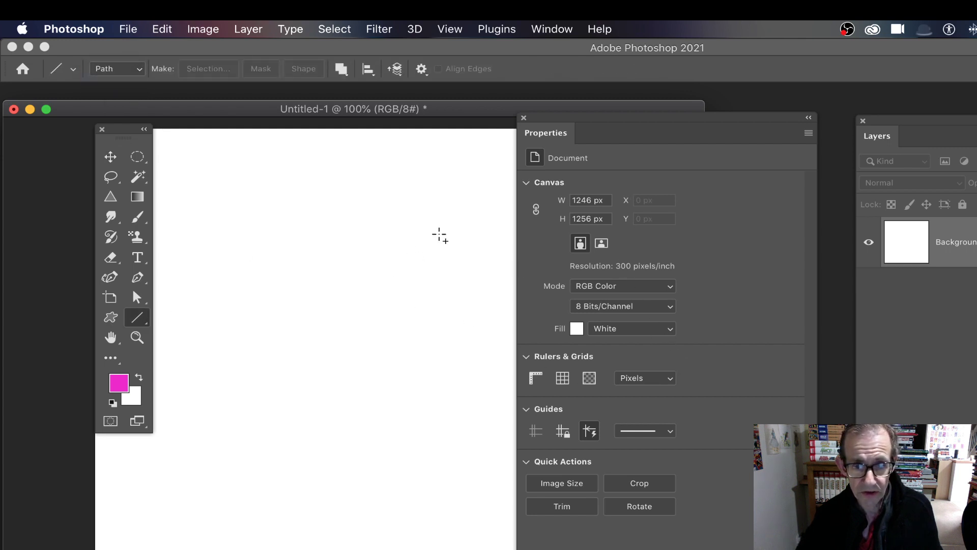
pyautogui.moveTo(465, 207); pyautogui.dragTo(300, 439)
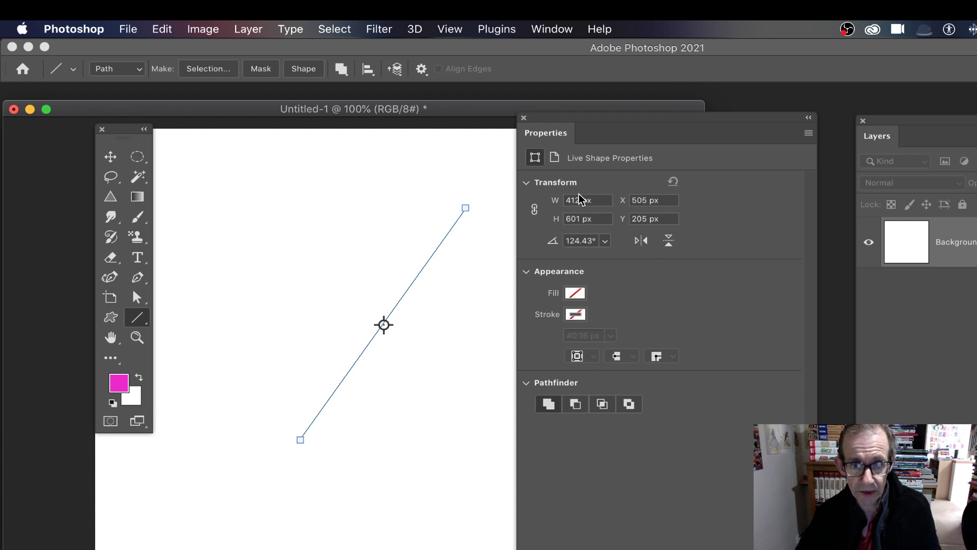
# Widen the path line, try a preset angle, and dismiss the locked-layer warning.
pyautogui.moveTo(556, 204); pyautogui.dragTo(618, 211)
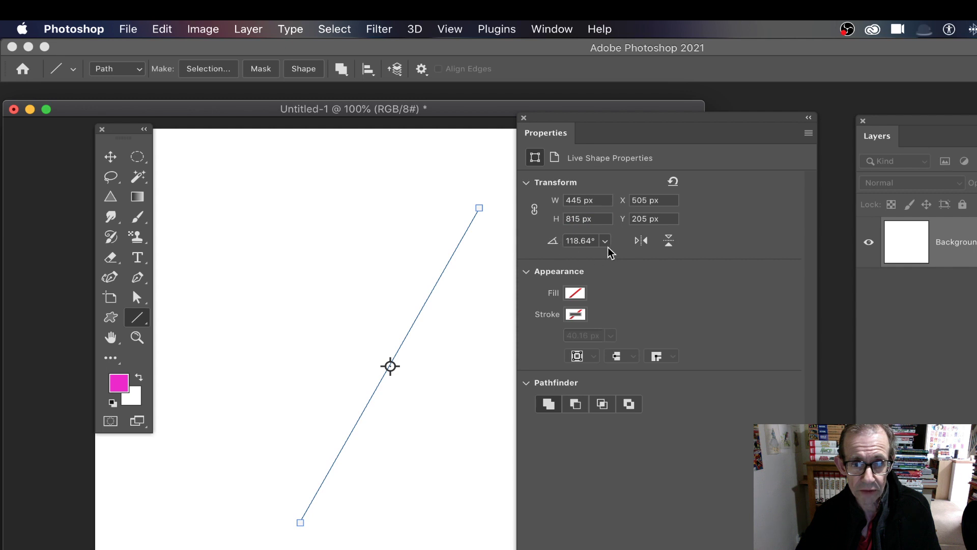
pyautogui.click(605, 240)
pyautogui.click(594, 255)
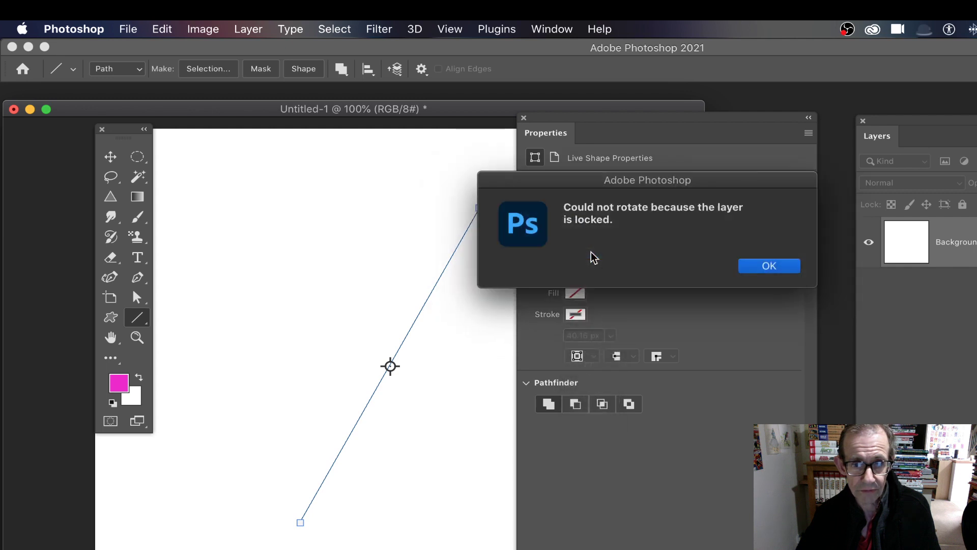
pyautogui.click(768, 269)
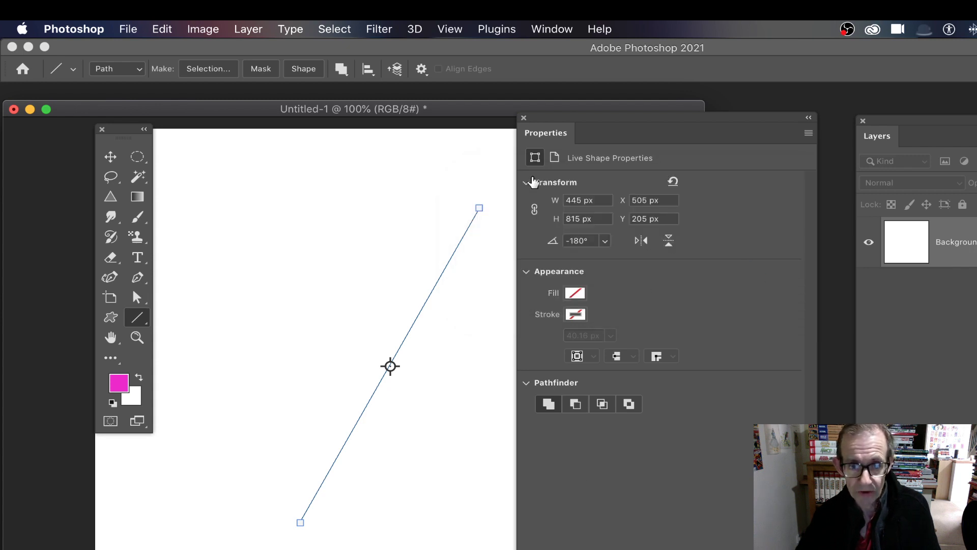
pyautogui.click(107, 69)
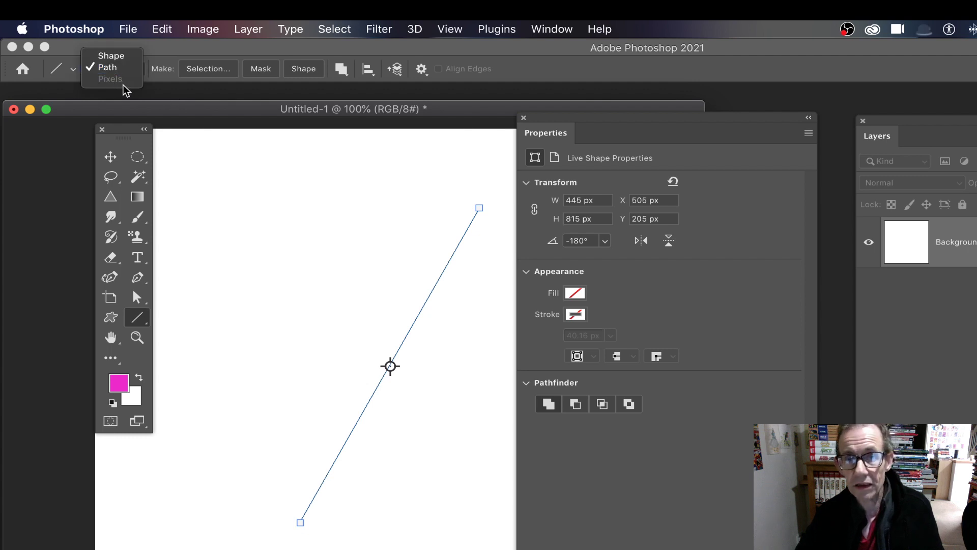
pyautogui.click(449, 102)
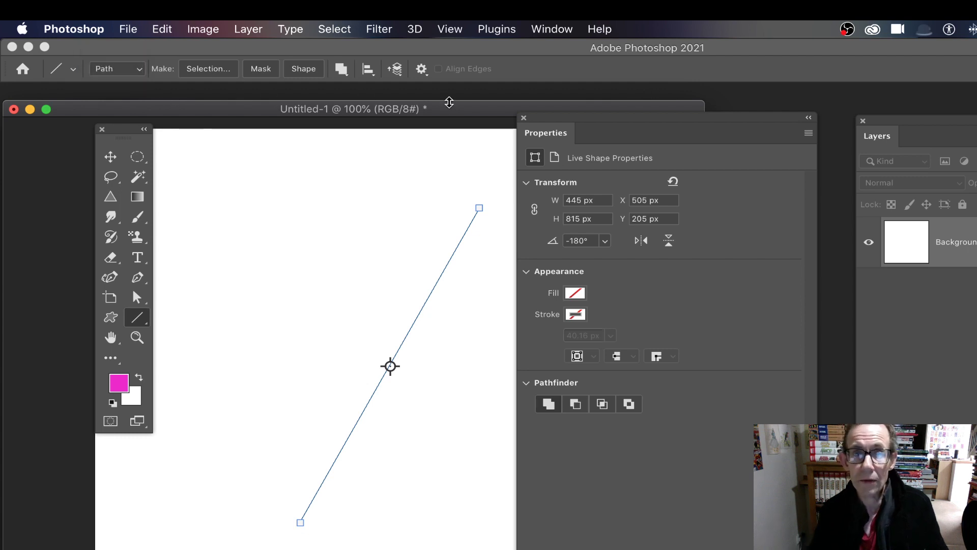